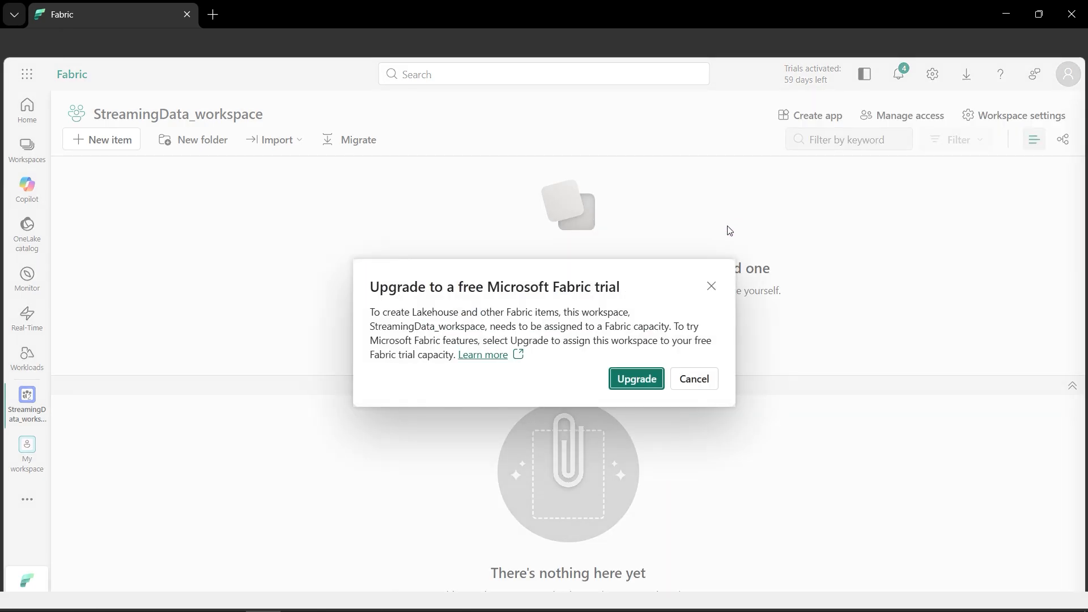
# Upgrade the workspace to the free Fabric trial and create a lakehouse named lakehouse_destination with lakehouse schemas enabled
pyautogui.click(696, 378)
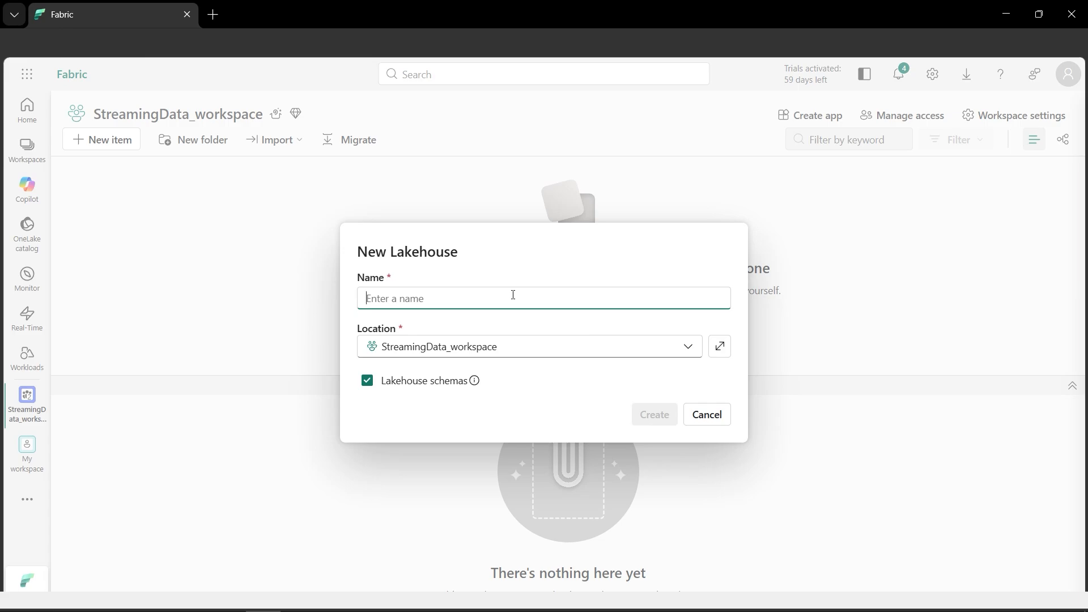
pyautogui.write('lakehouse_destination')
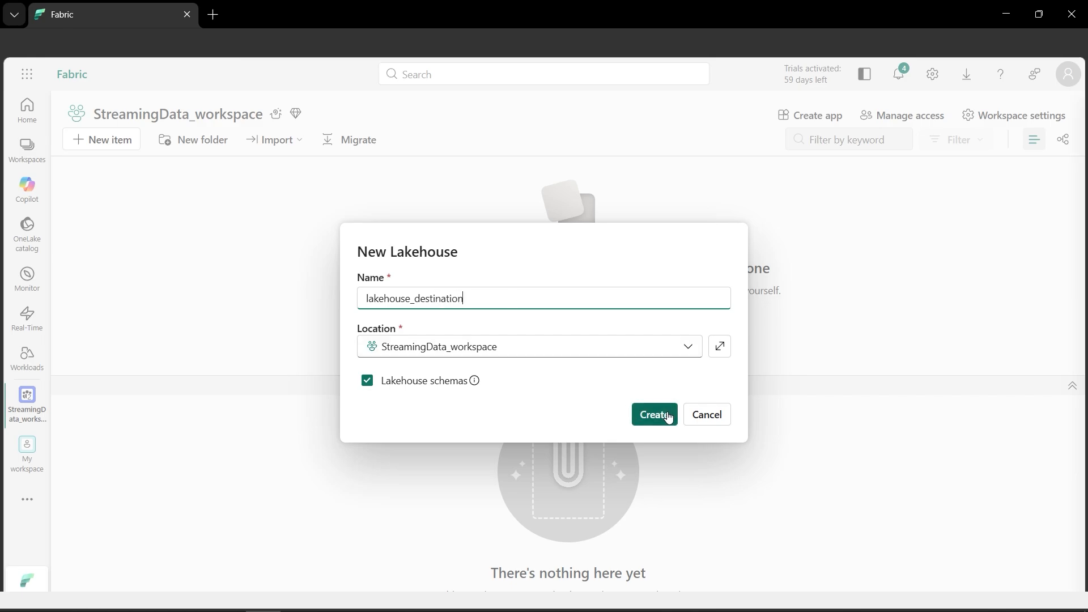
pyautogui.click(666, 417)
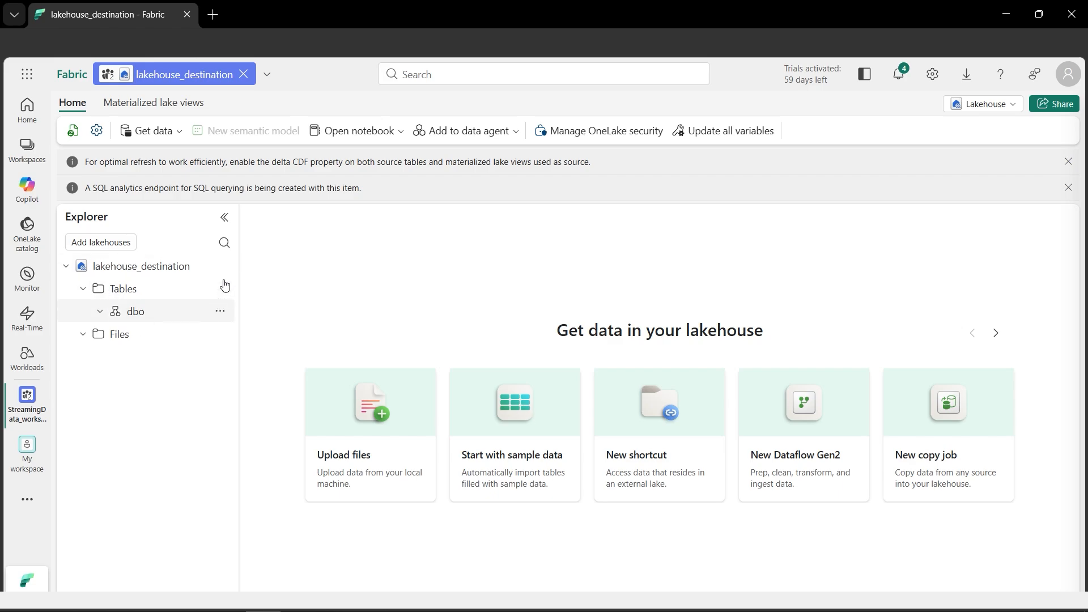
pyautogui.click(101, 313)
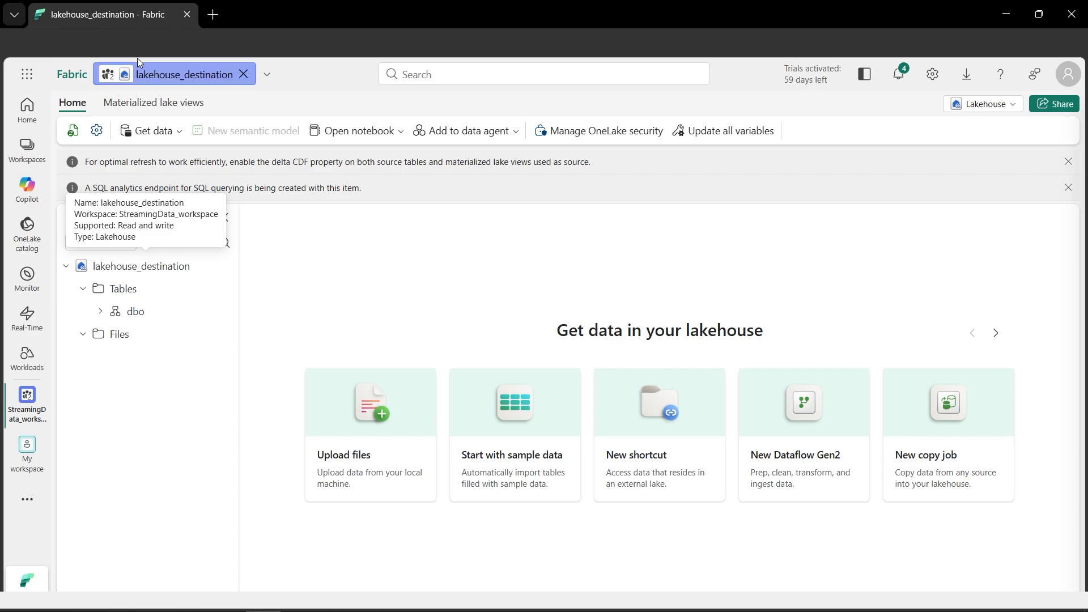
# Duplicate the lakehouse browser tab and open StreamingData_workspace in the copy
pyautogui.rightClick(136, 23)
pyautogui.click(206, 116)
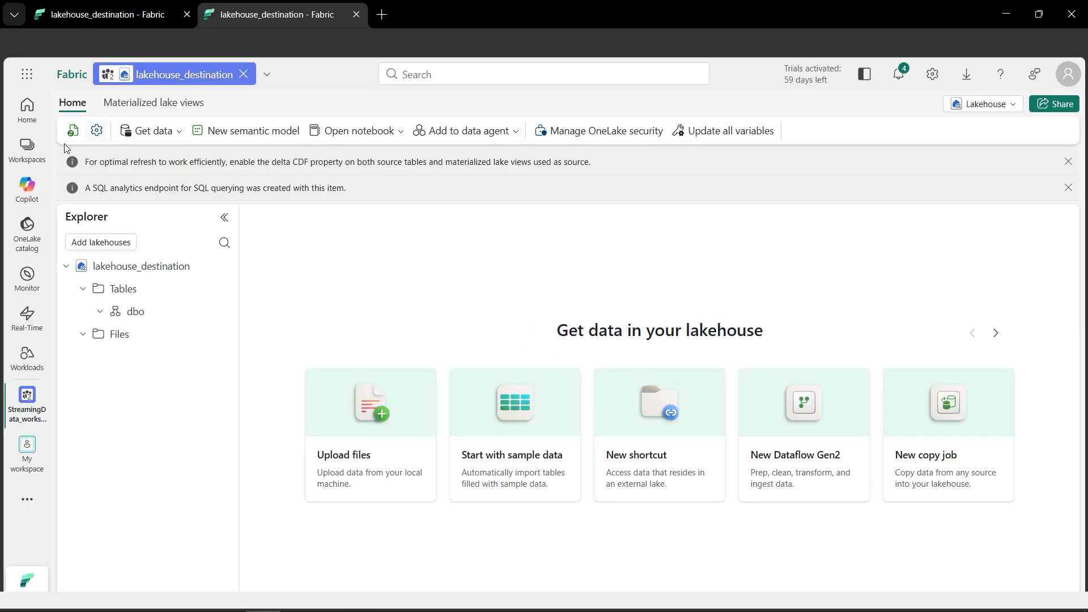
pyautogui.click(38, 154)
pyautogui.click(141, 223)
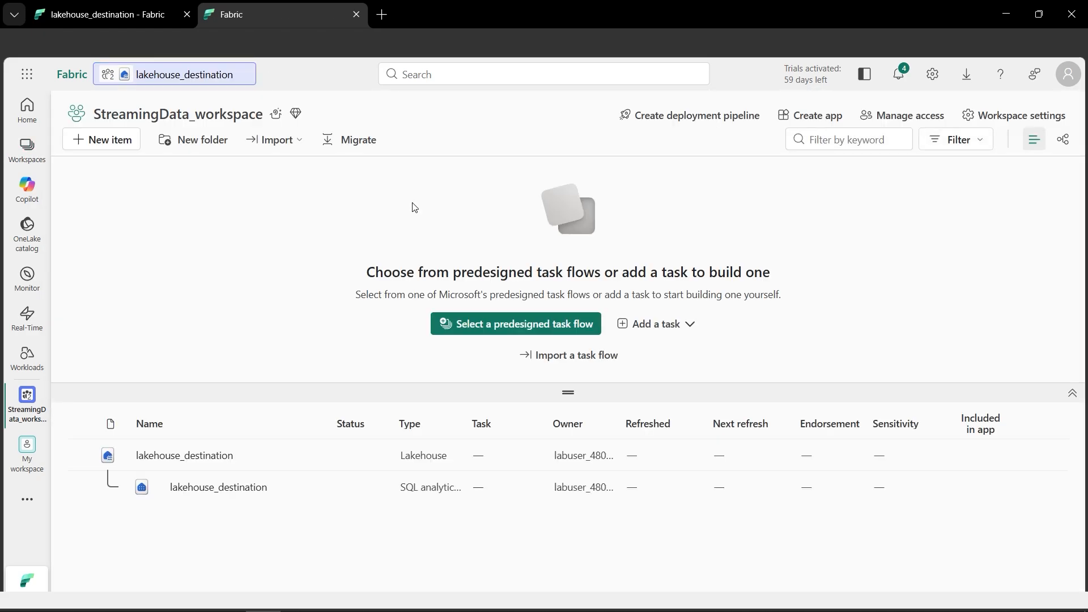
# Find the Eventstream item type with the keyword "events" and create an eventstream named Eventstream_source in the workspace
pyautogui.click(123, 145)
pyautogui.click(888, 147)
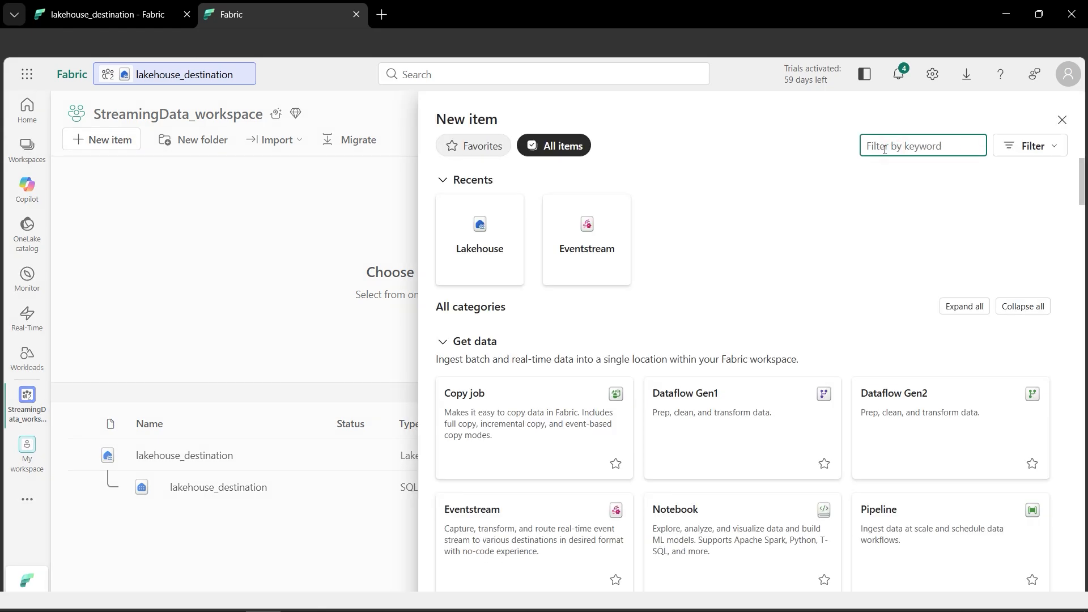
pyautogui.write('events')
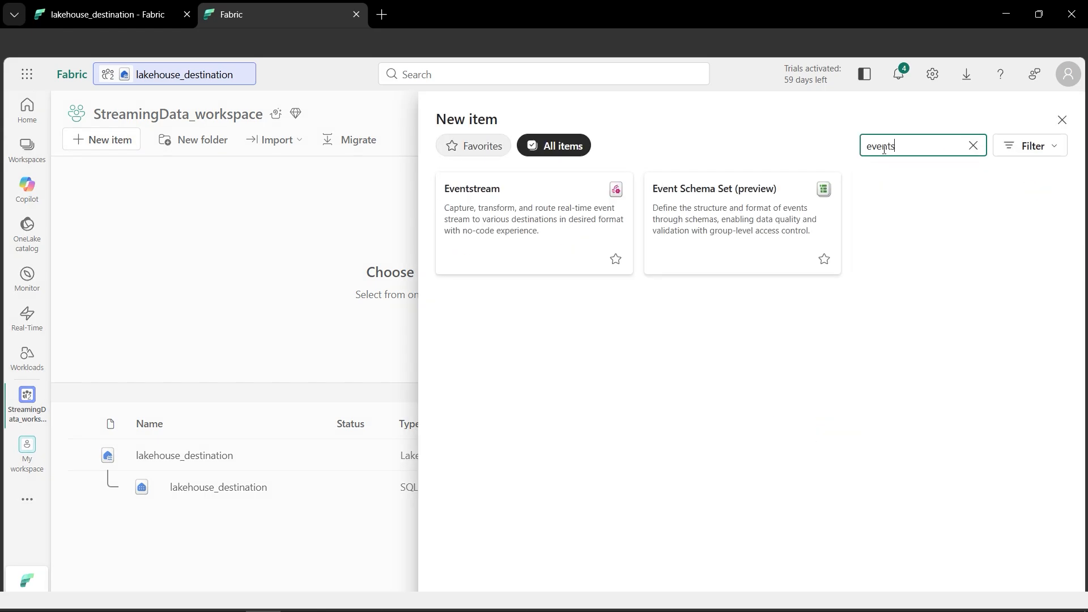
pyautogui.click(523, 223)
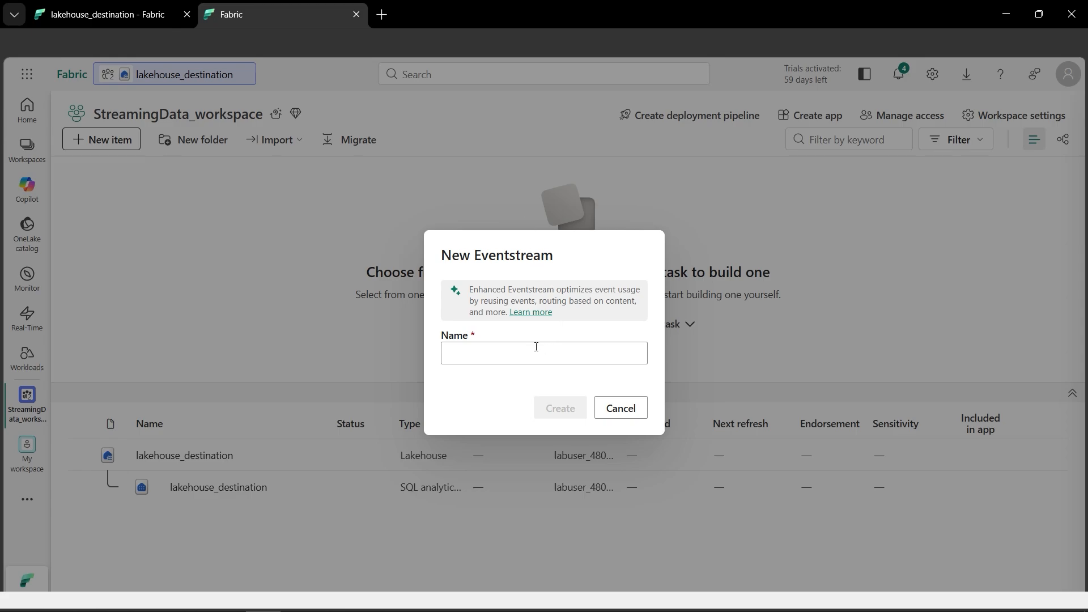
pyautogui.click(512, 356)
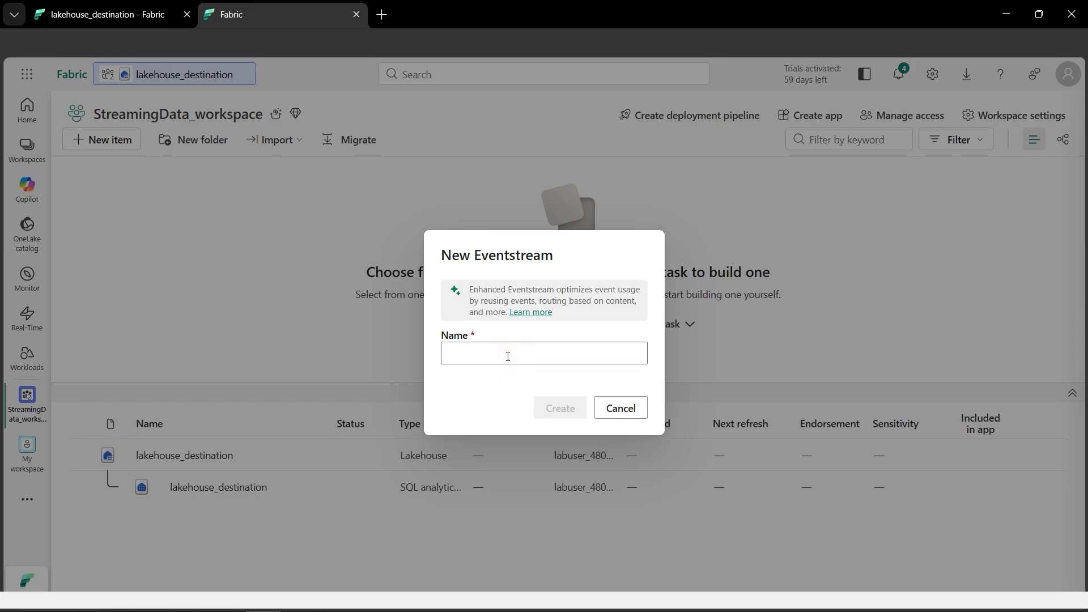
pyautogui.write('Eventstream_source')
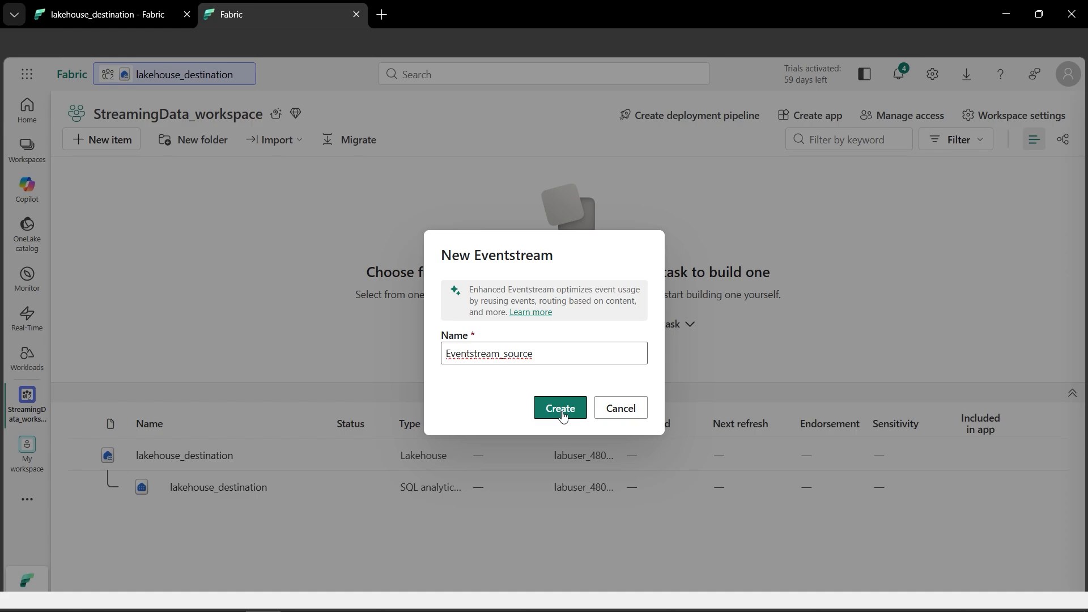
pyautogui.click(563, 416)
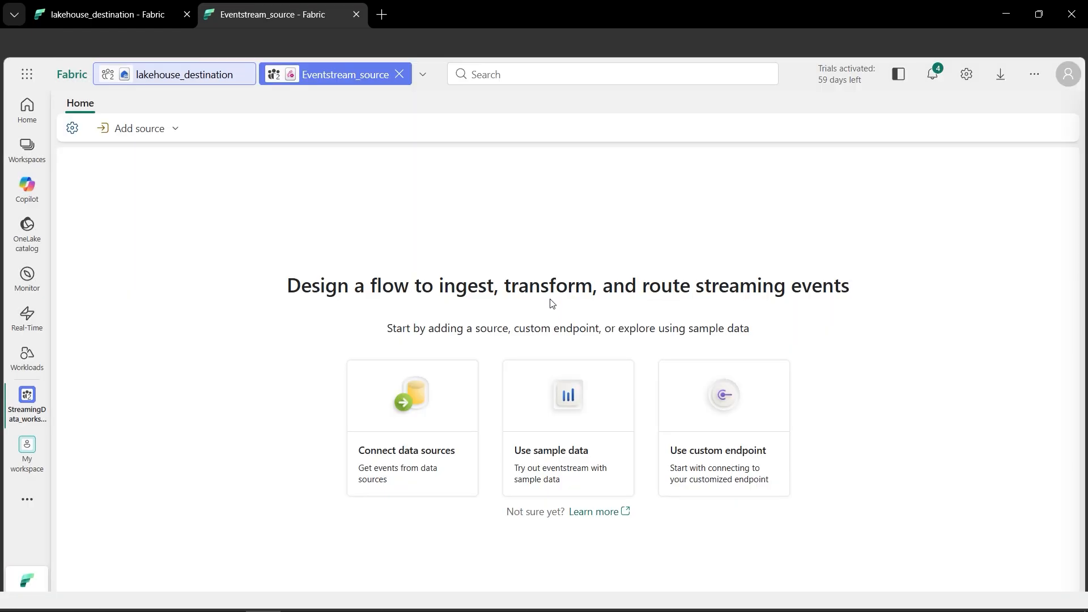
# Examine the data sources an eventstream can connect to, including the Database CDC and Azure events categories
pyautogui.click(432, 428)
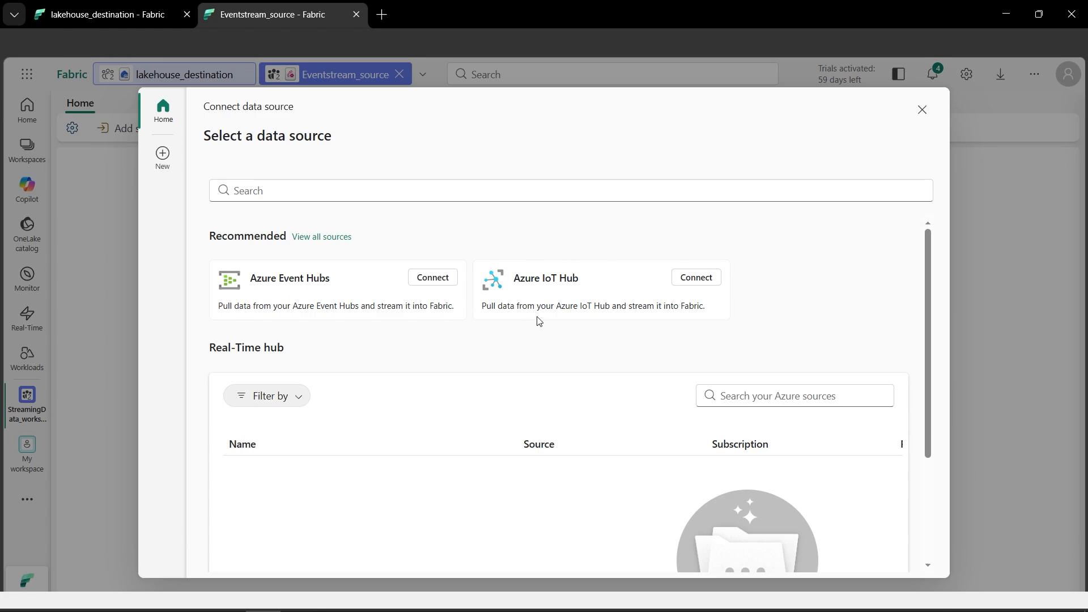
pyautogui.click(163, 164)
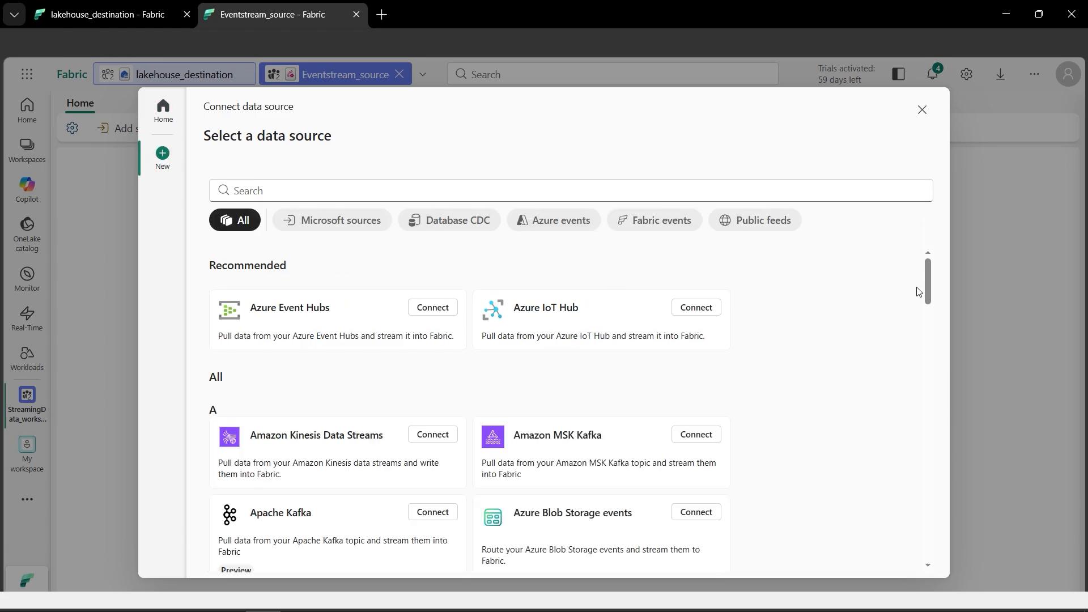
pyautogui.moveTo(926, 286); pyautogui.dragTo(928, 327)
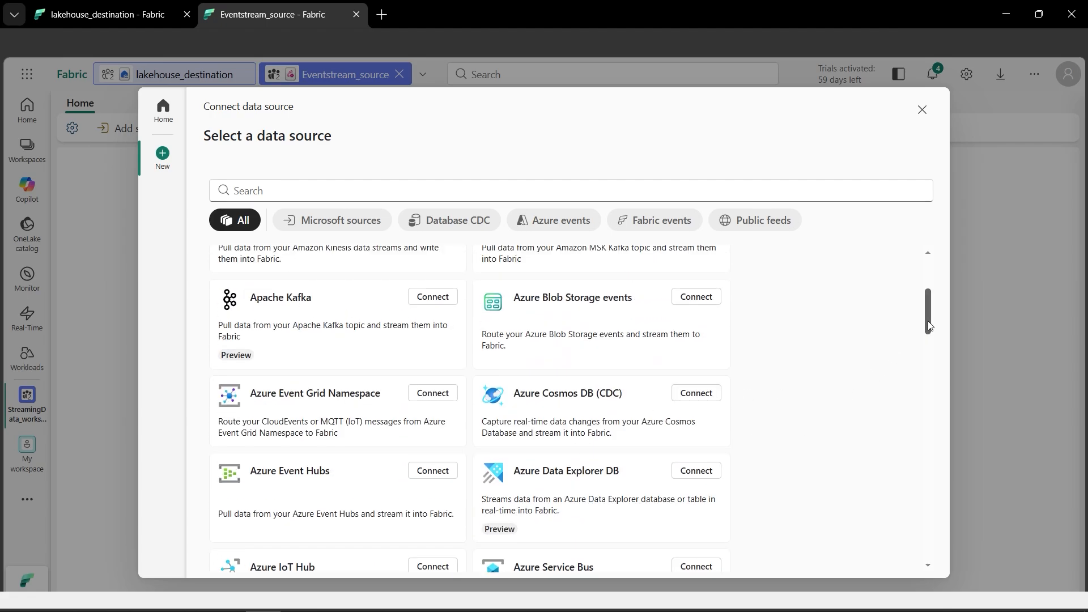
pyautogui.moveTo(927, 332); pyautogui.dragTo(923, 533)
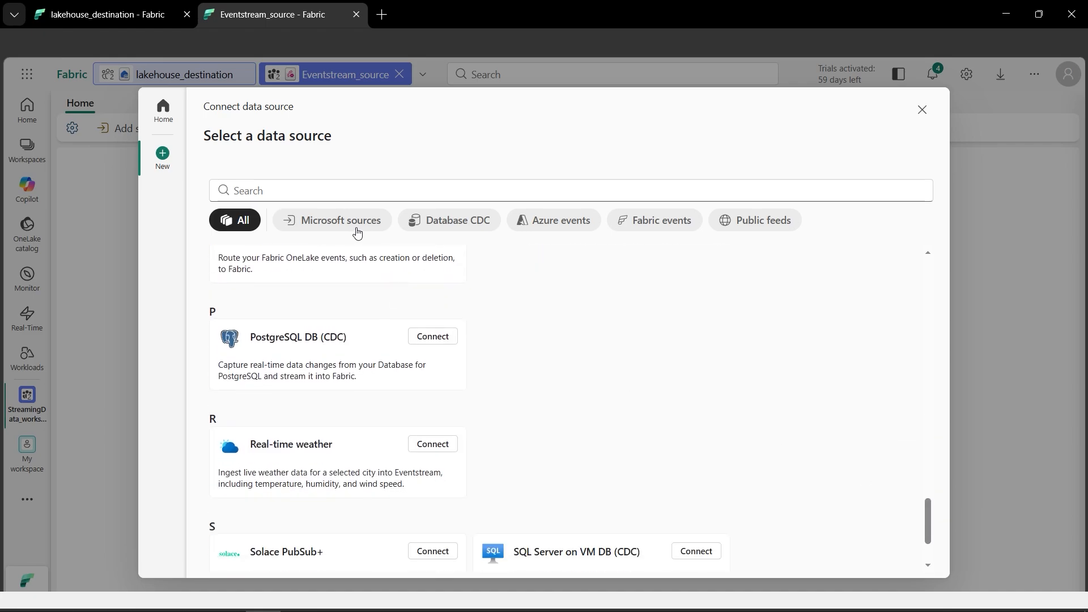
pyautogui.click(482, 229)
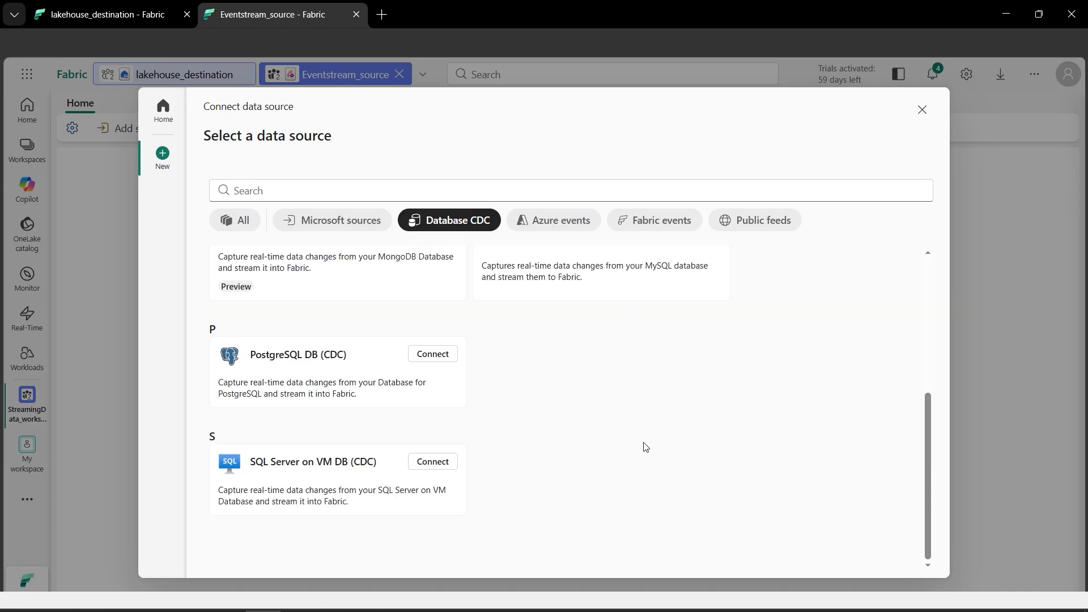
pyautogui.scroll(3, 539, 481)
pyautogui.scroll(3, 549, 481)
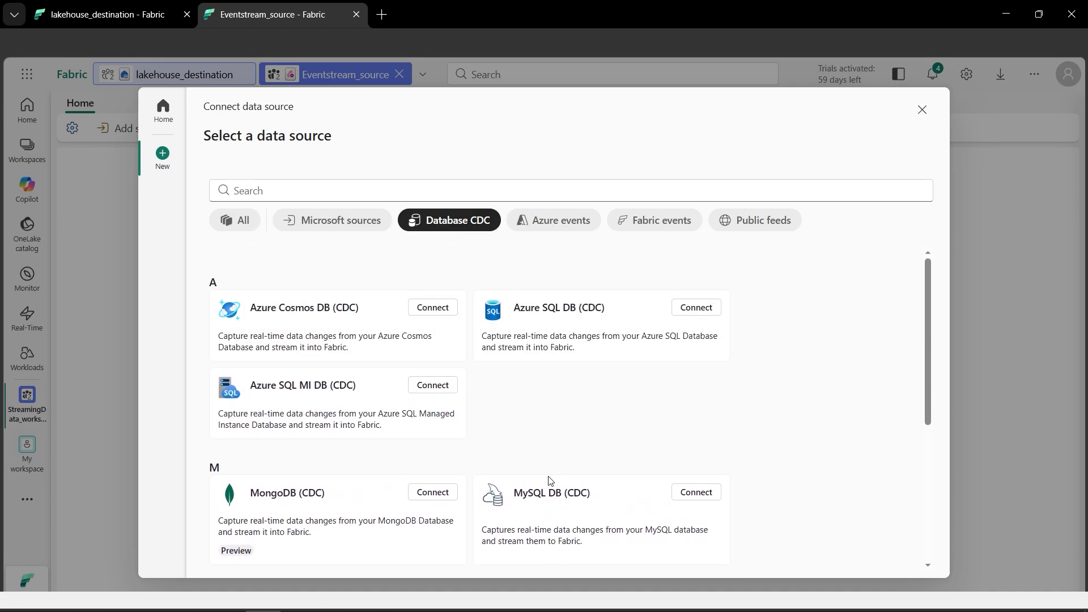
pyautogui.click(560, 221)
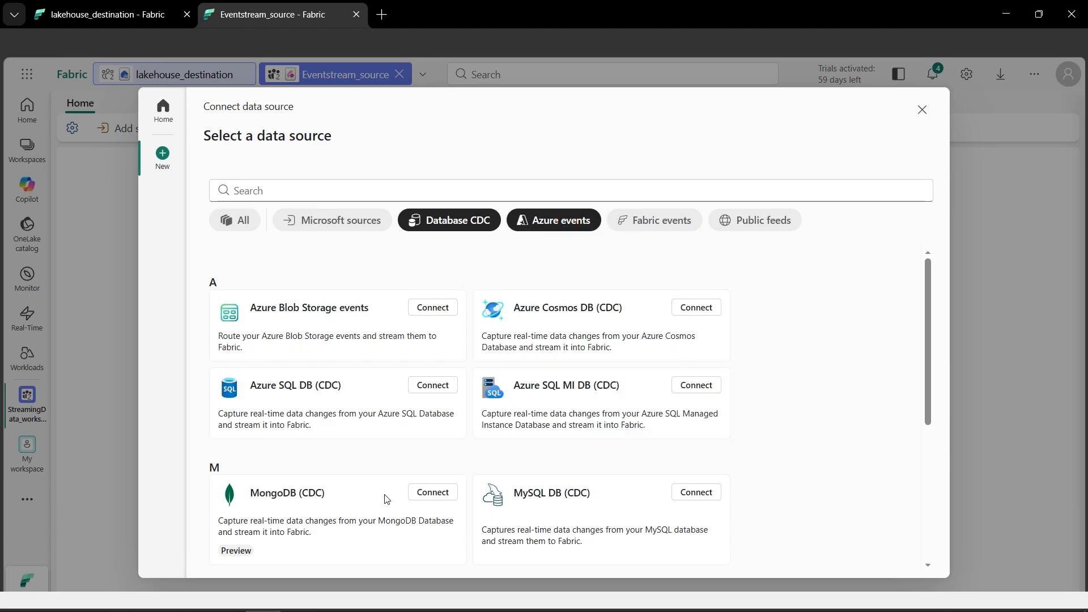
pyautogui.scroll(-3, 655, 482)
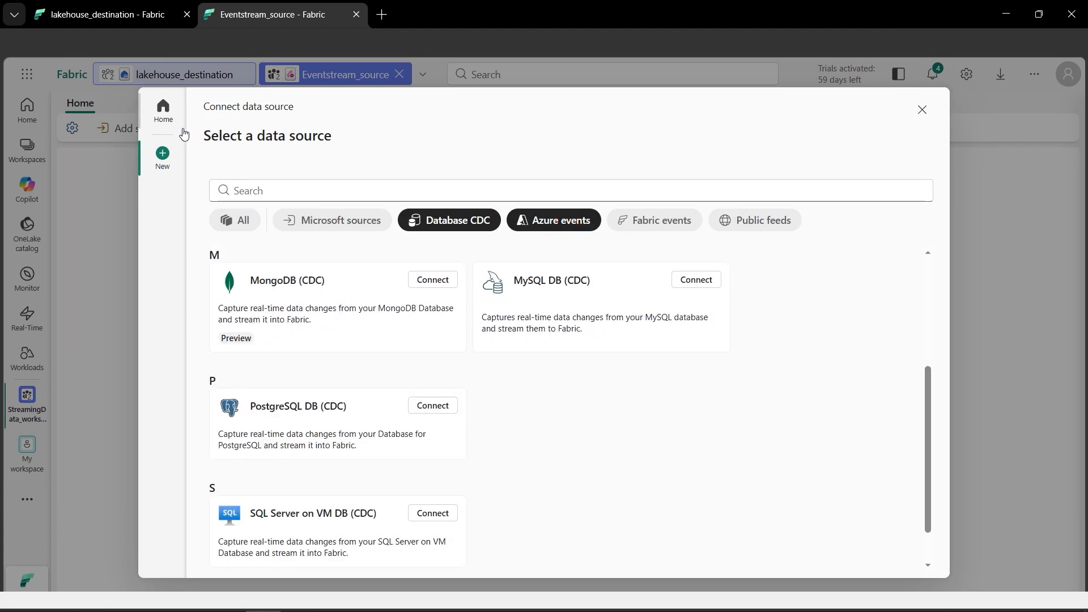
pyautogui.click(163, 125)
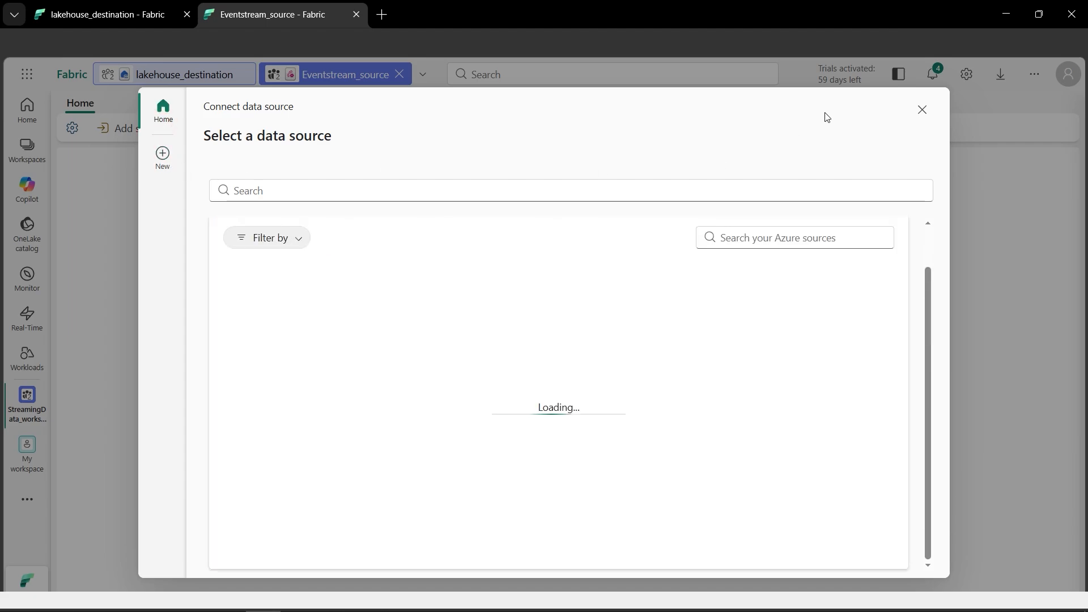
pyautogui.click(922, 110)
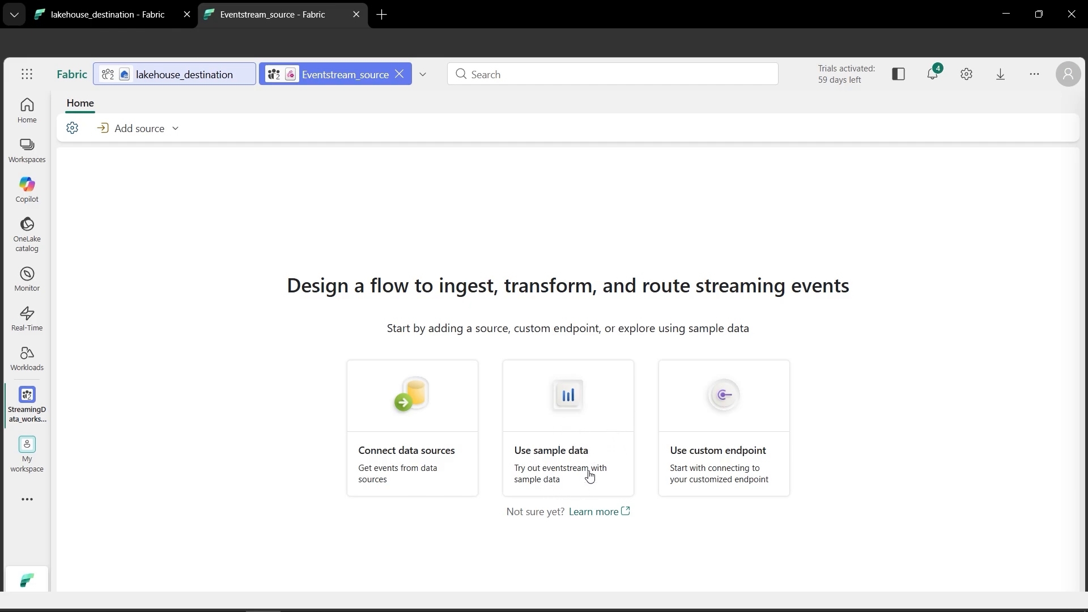
# Add the Bicycles sample data to the eventstream as its source, keeping the source name Bicycles
pyautogui.click(580, 433)
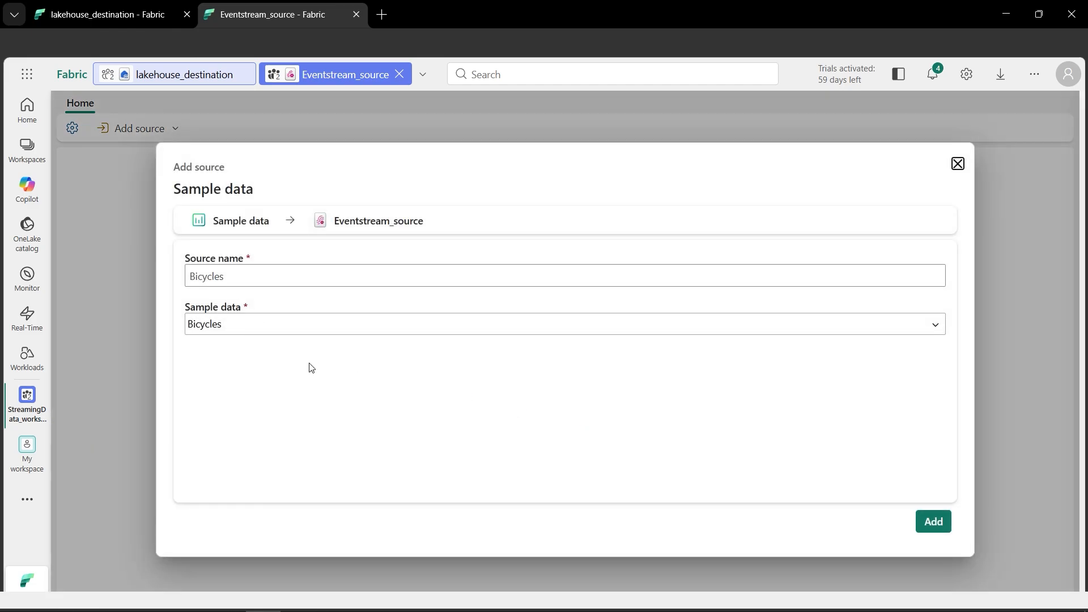
pyautogui.click(934, 522)
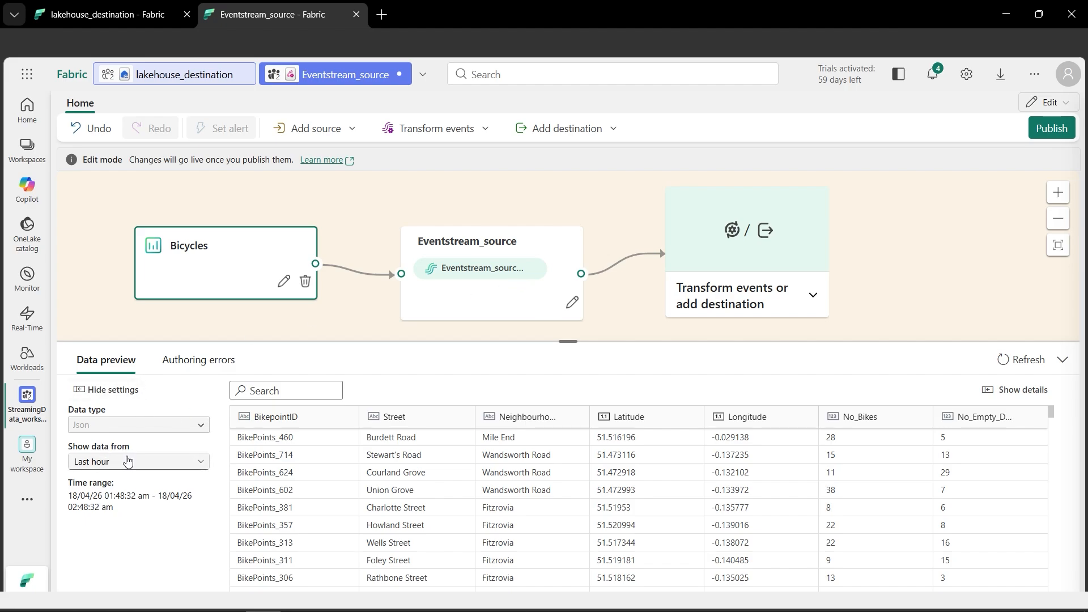
pyautogui.click(200, 465)
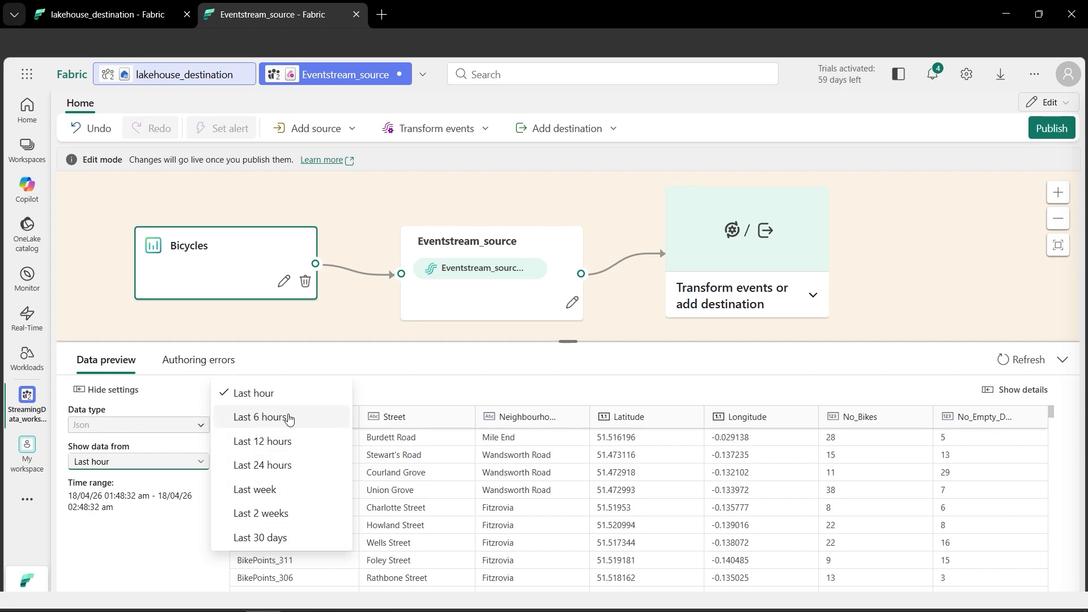
pyautogui.click(167, 534)
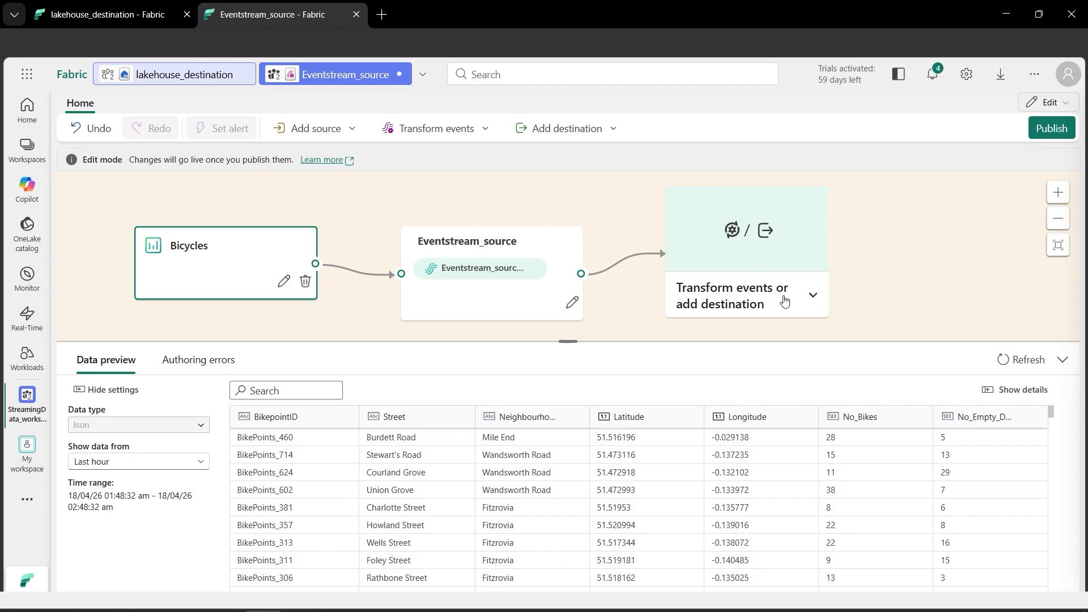
pyautogui.click(786, 276)
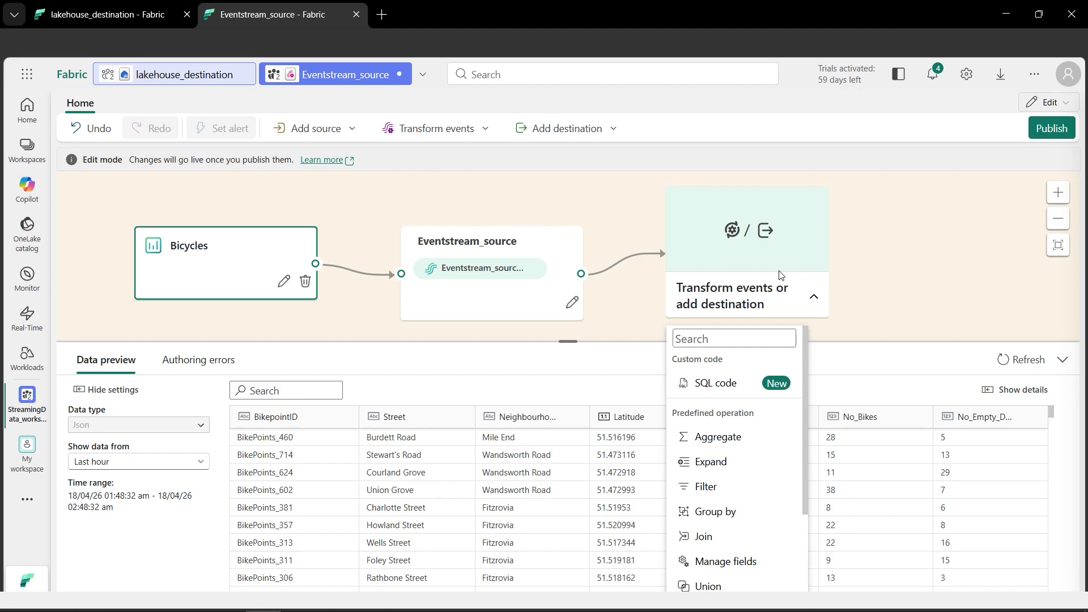
pyautogui.click(869, 255)
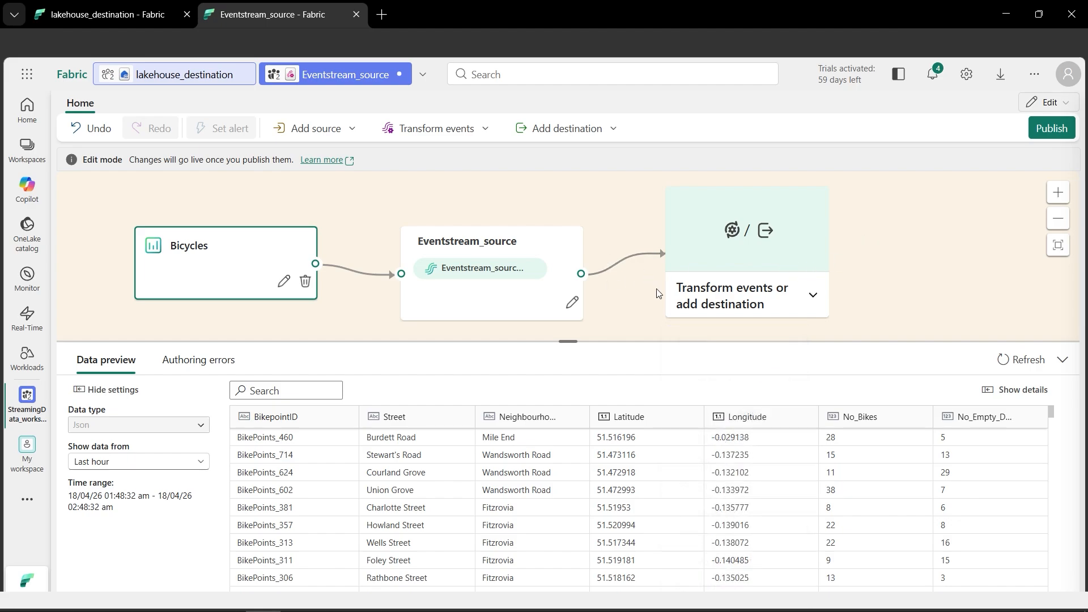
# Add a Filter transformation to the eventstream and connect the Eventstream_source node's output to its input
pyautogui.click(487, 130)
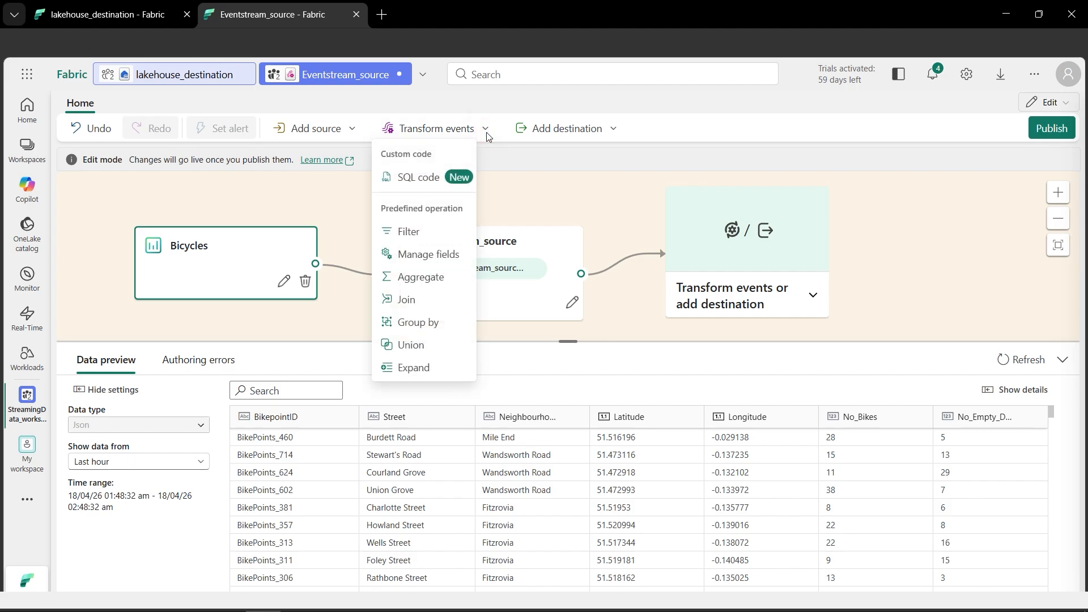
pyautogui.click(422, 235)
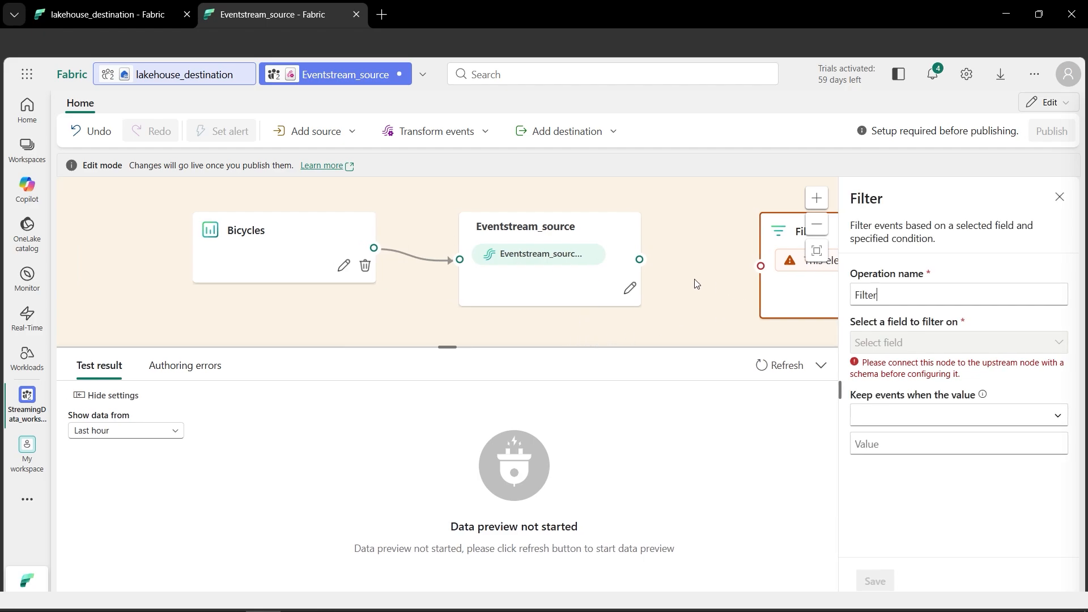
pyautogui.moveTo(641, 261)
pyautogui.moveTo(684, 318); pyautogui.dragTo(521, 304)
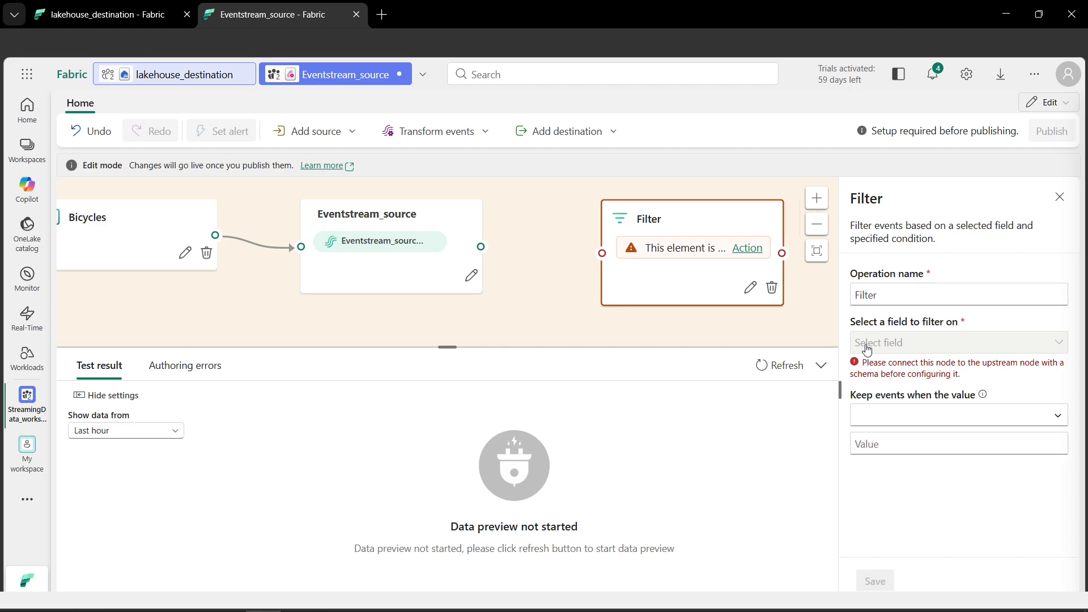
pyautogui.moveTo(686, 290)
pyautogui.moveTo(500, 246); pyautogui.dragTo(543, 243)
pyautogui.moveTo(580, 247); pyautogui.dragTo(601, 258)
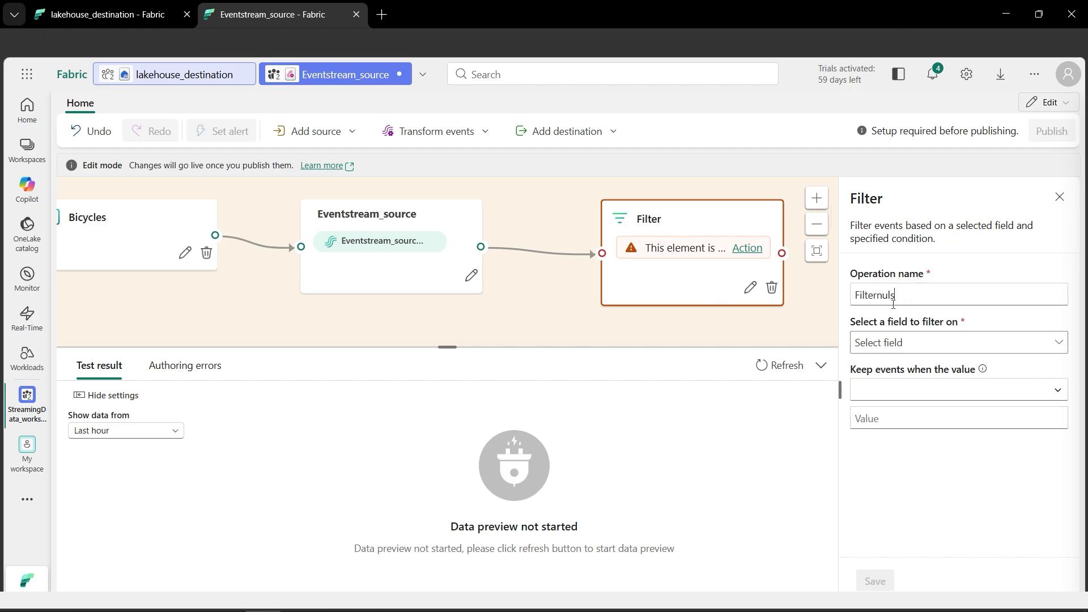
# Configure the Filternulls operation to keep events whose BikepointID is not null or empty, and save it
pyautogui.click(921, 340)
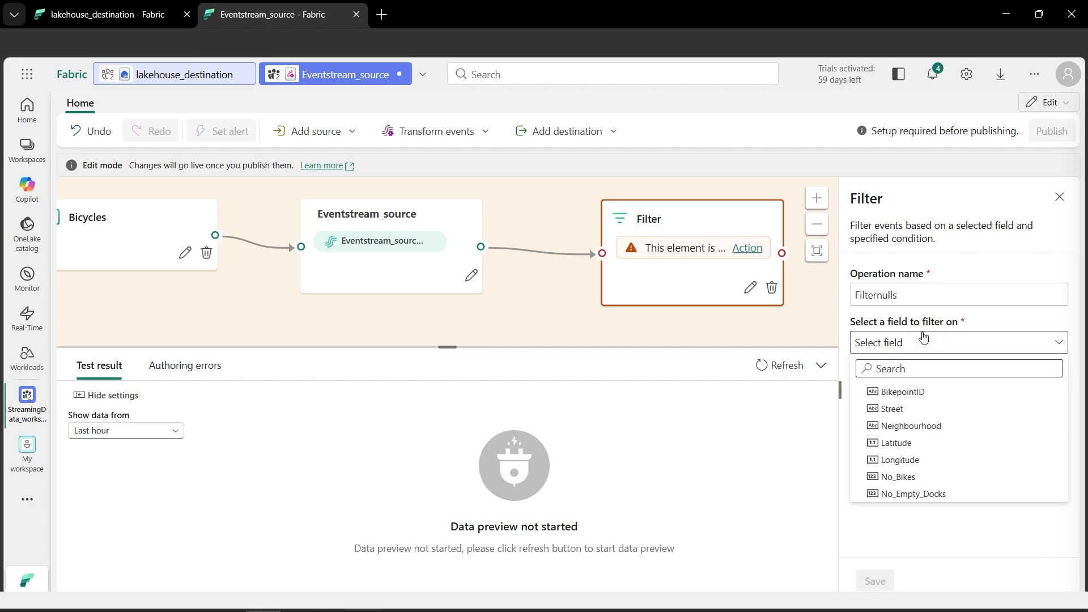
pyautogui.click(930, 399)
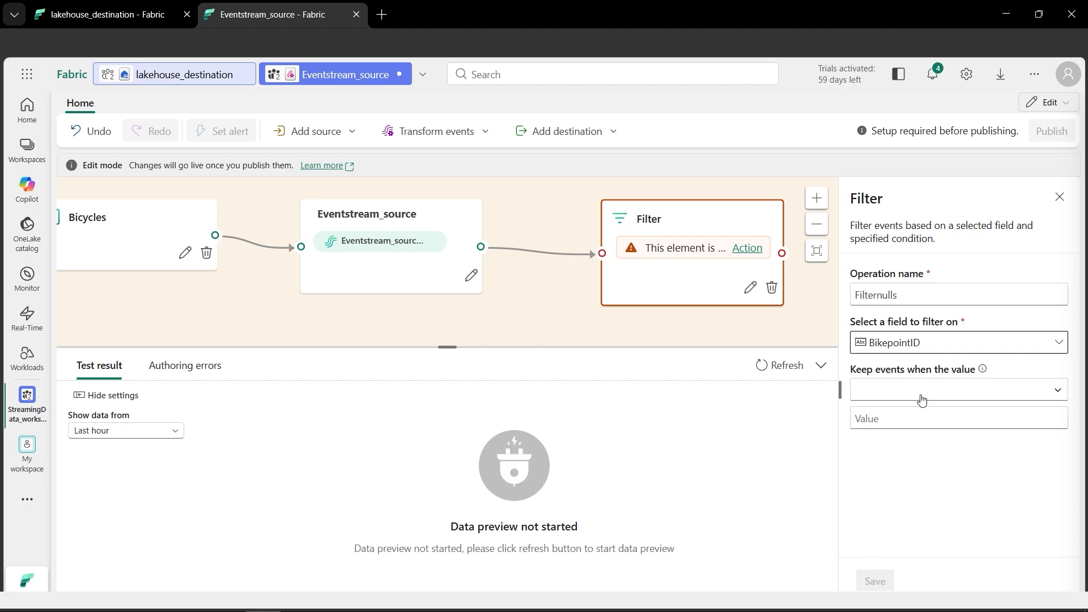
pyautogui.click(1042, 393)
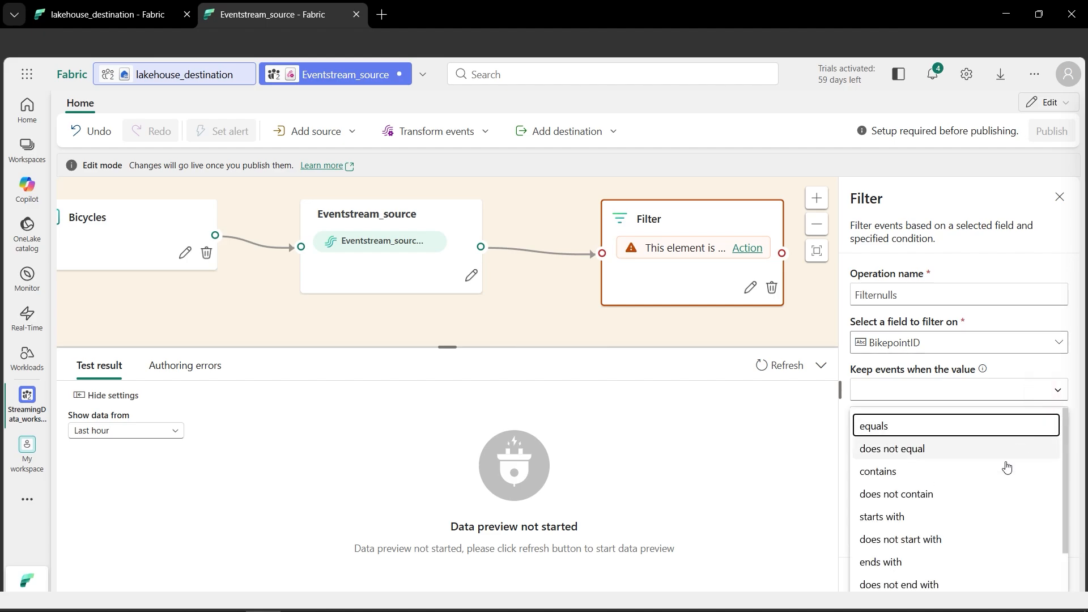
pyautogui.scroll(-2, 1000, 473)
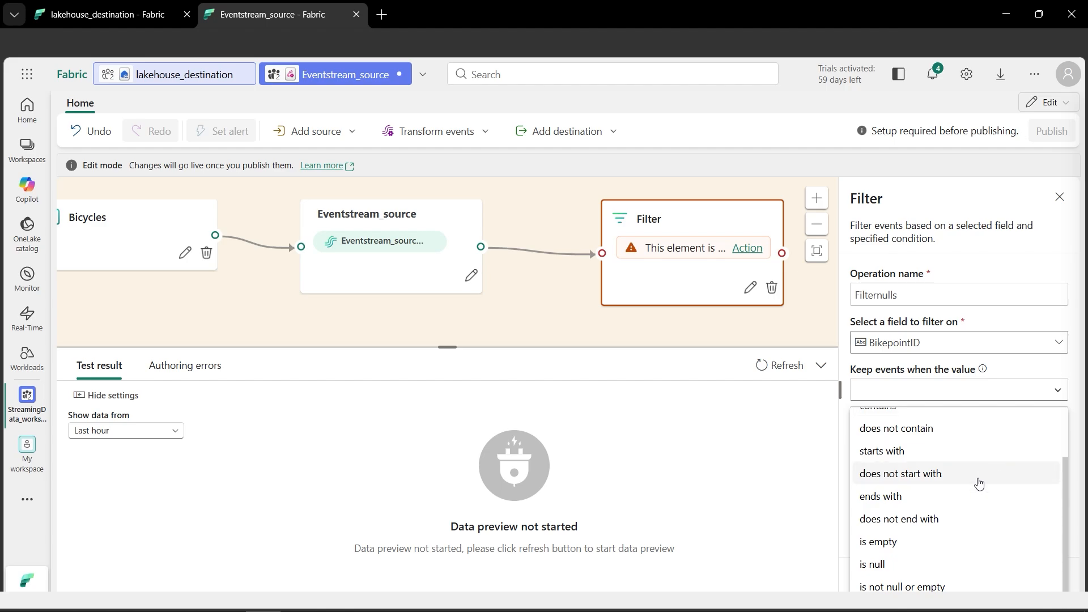
pyautogui.click(892, 587)
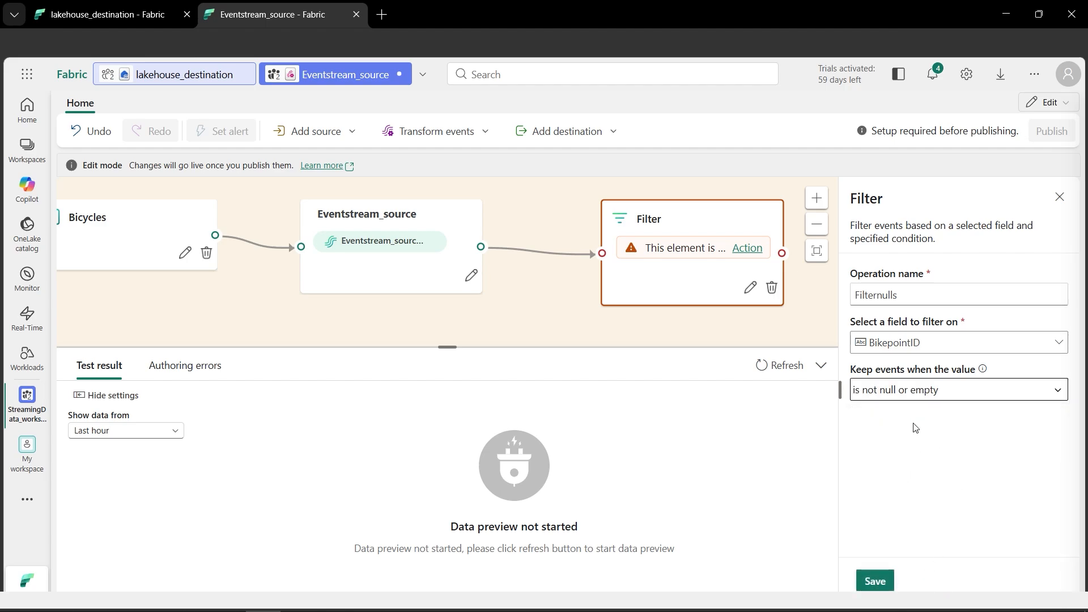
pyautogui.click(877, 582)
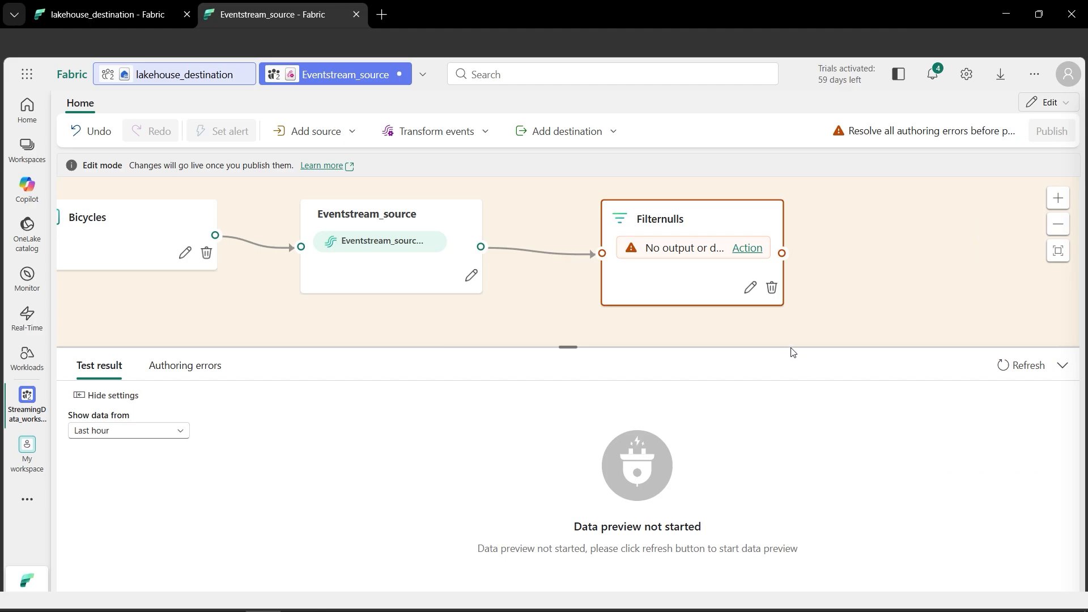
# Add a Lakehouse destination to the eventstream and connect the output of Filternulls to its input
pyautogui.moveTo(604, 326); pyautogui.dragTo(538, 316)
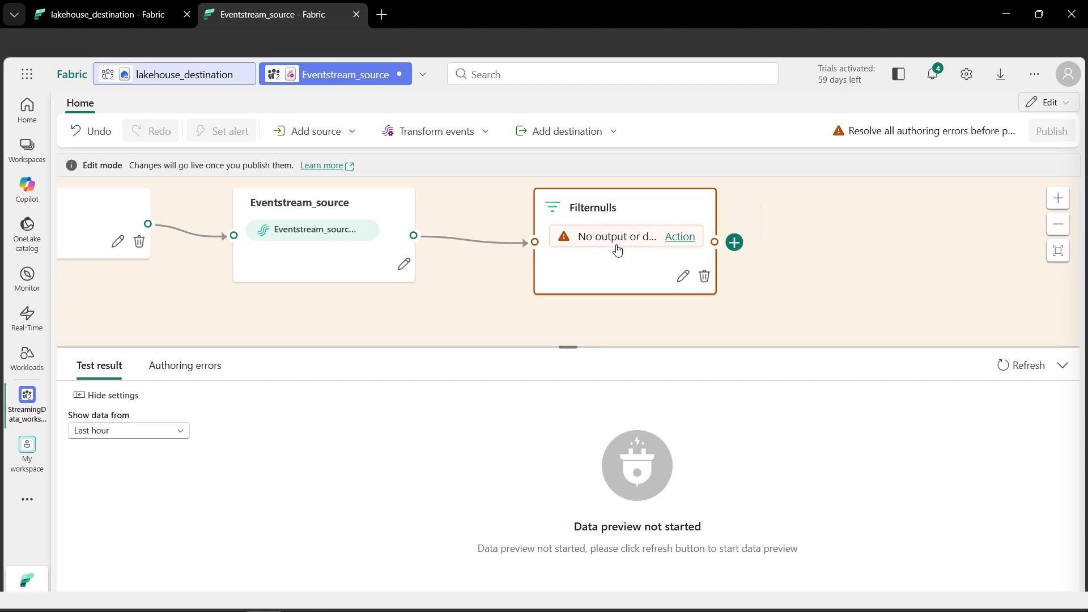
pyautogui.click(613, 135)
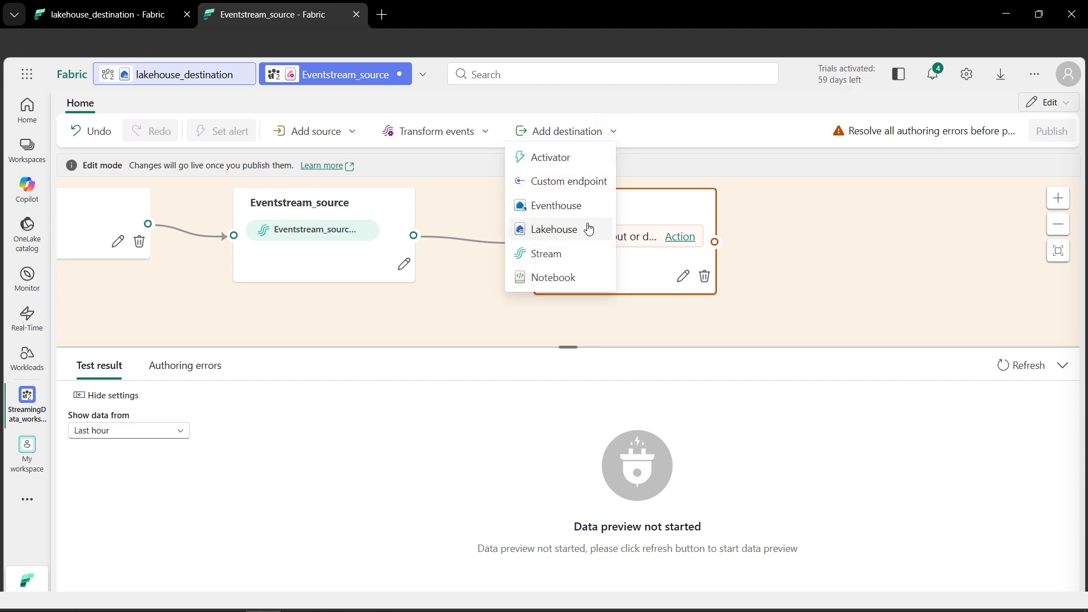
pyautogui.click(126, 14)
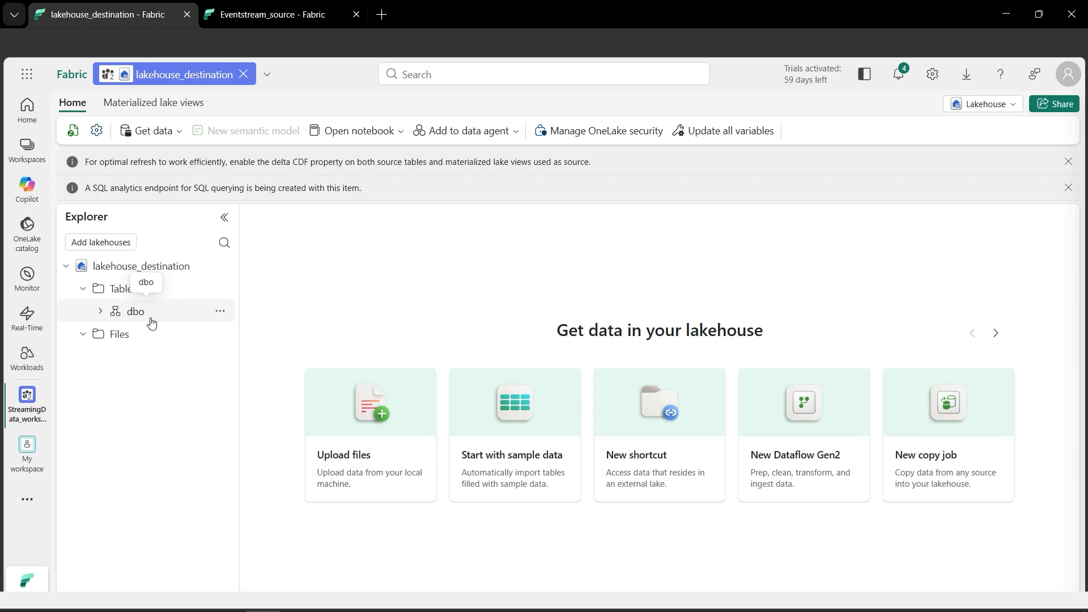
pyautogui.click(269, 23)
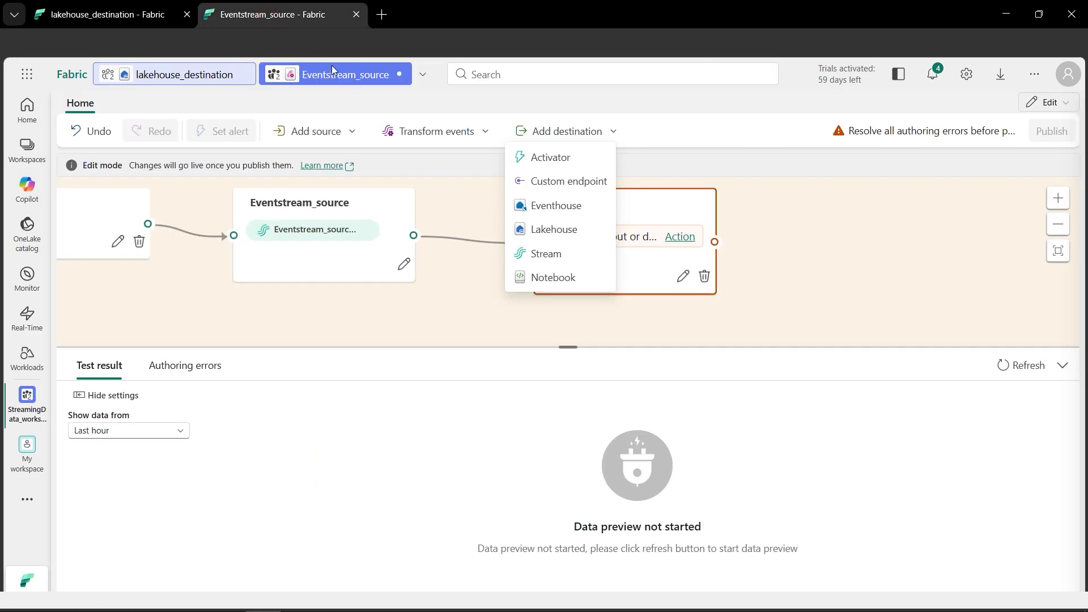
pyautogui.click(572, 237)
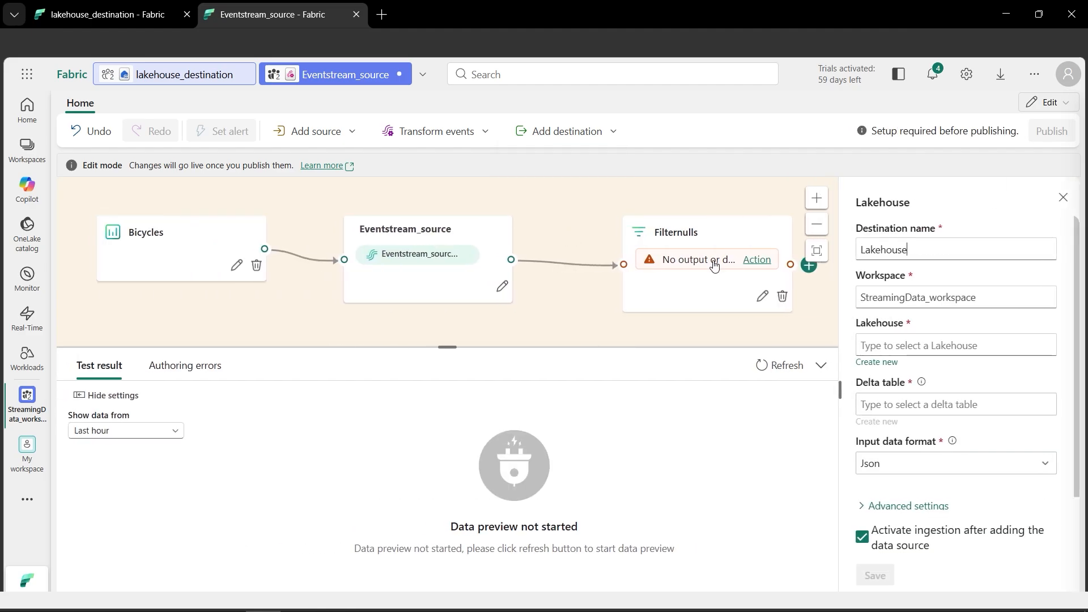
pyautogui.moveTo(541, 254); pyautogui.dragTo(620, 255)
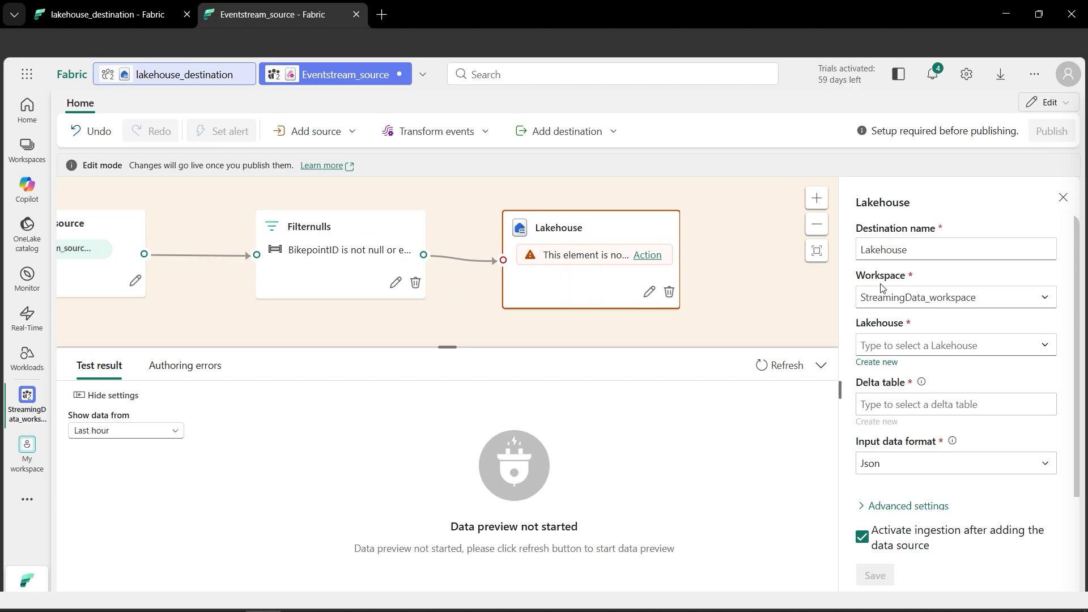
# Keep StreamingData_workspace as the Lakehouse destination's workspace and select lakehouse_destination as its lakehouse
pyautogui.click(924, 247)
pyautogui.click(1007, 296)
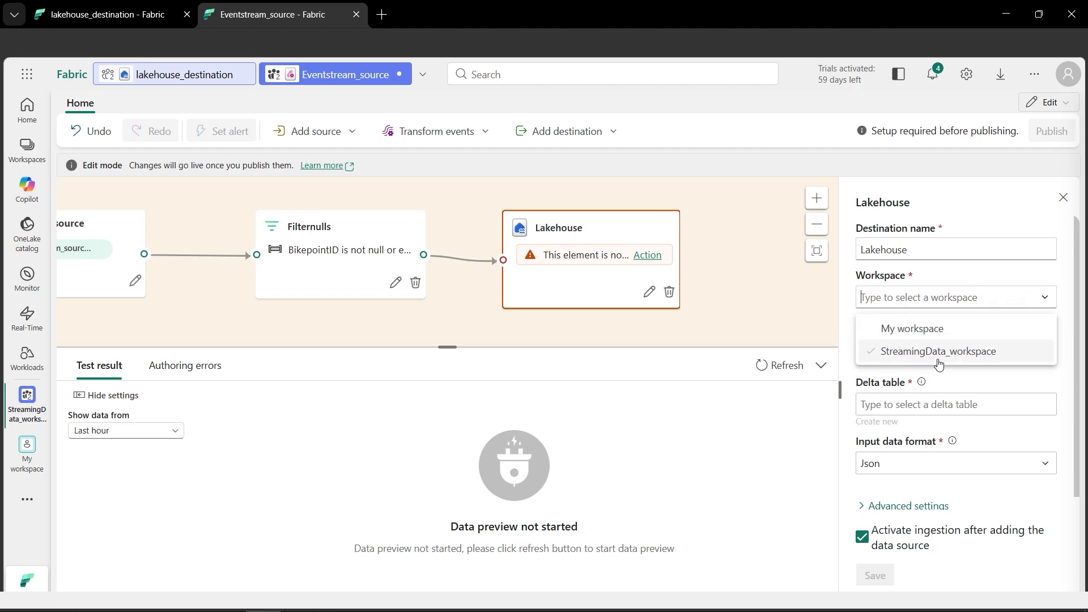
pyautogui.click(782, 315)
pyautogui.click(1045, 345)
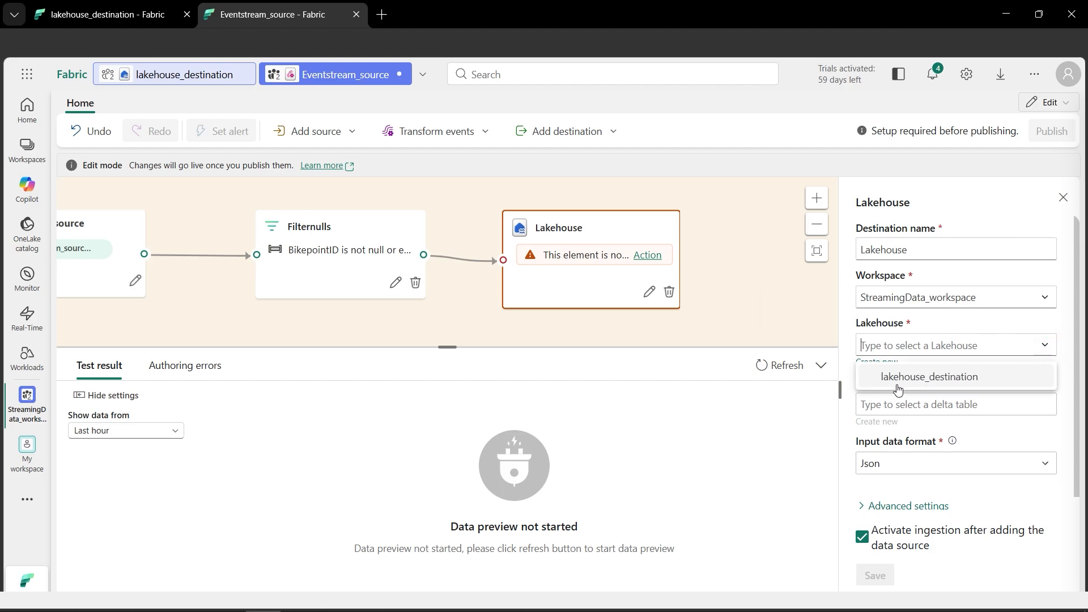
pyautogui.click(927, 384)
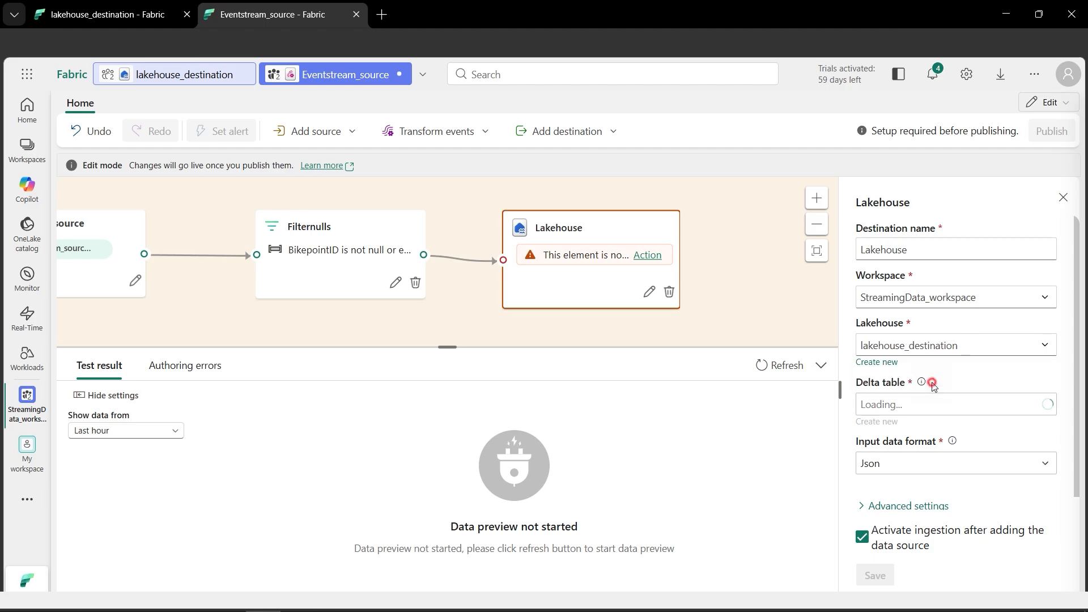
# Examine the Tables folder and dbo schema in lakehouse_destination, and return to the eventstream's destination settings
pyautogui.click(110, 7)
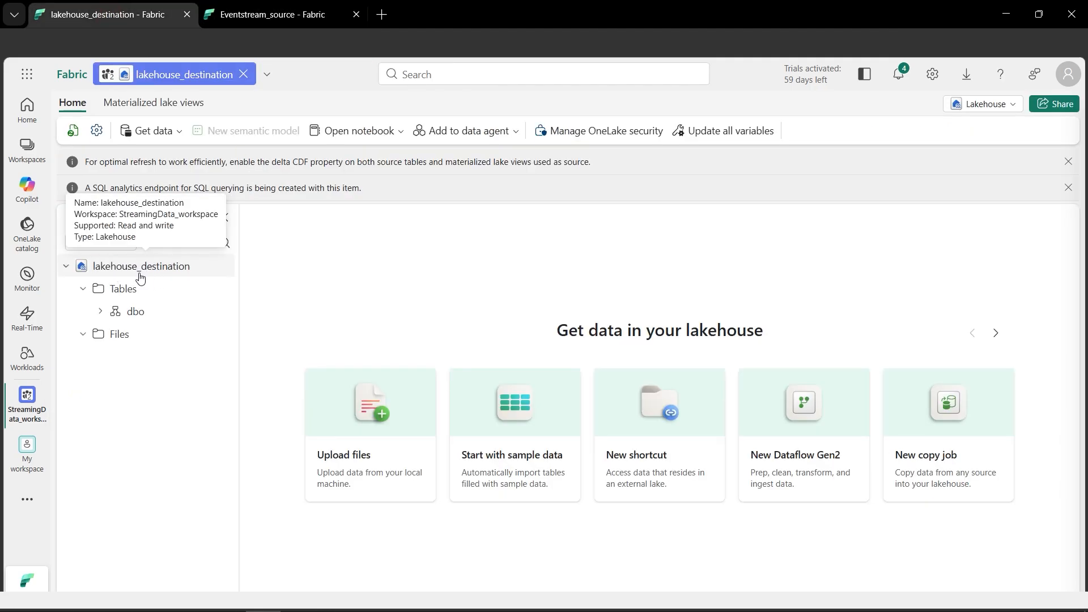
pyautogui.click(244, 16)
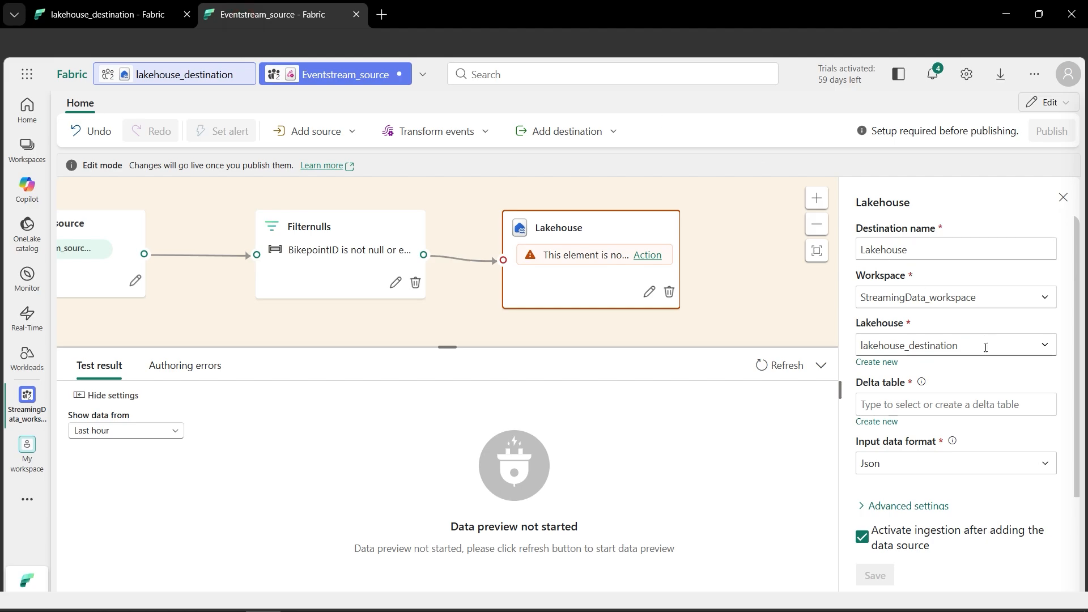
pyautogui.scroll(-1, 998, 356)
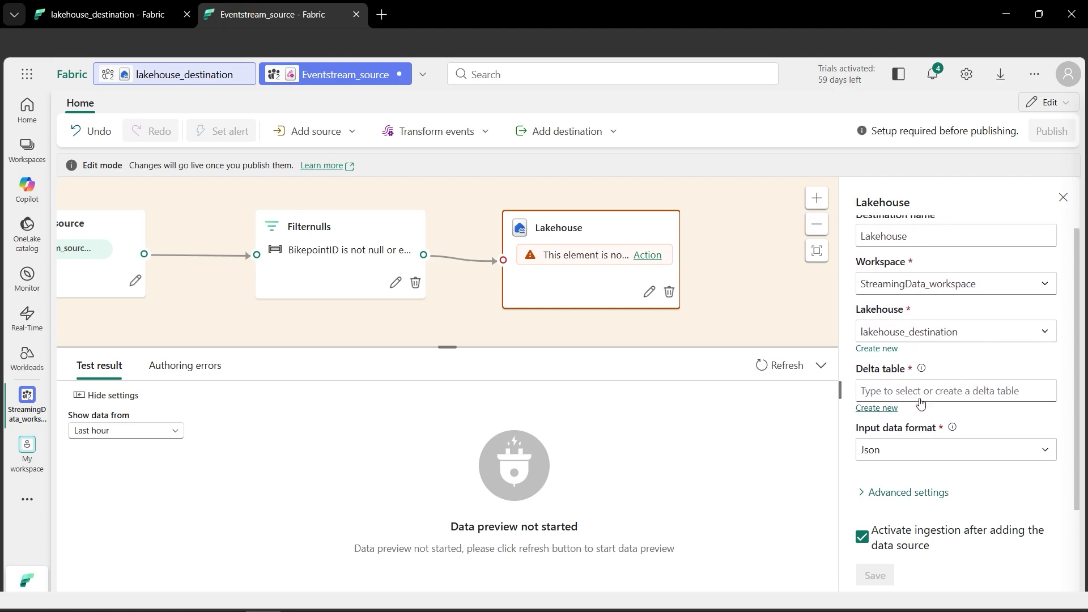
pyautogui.click(130, 12)
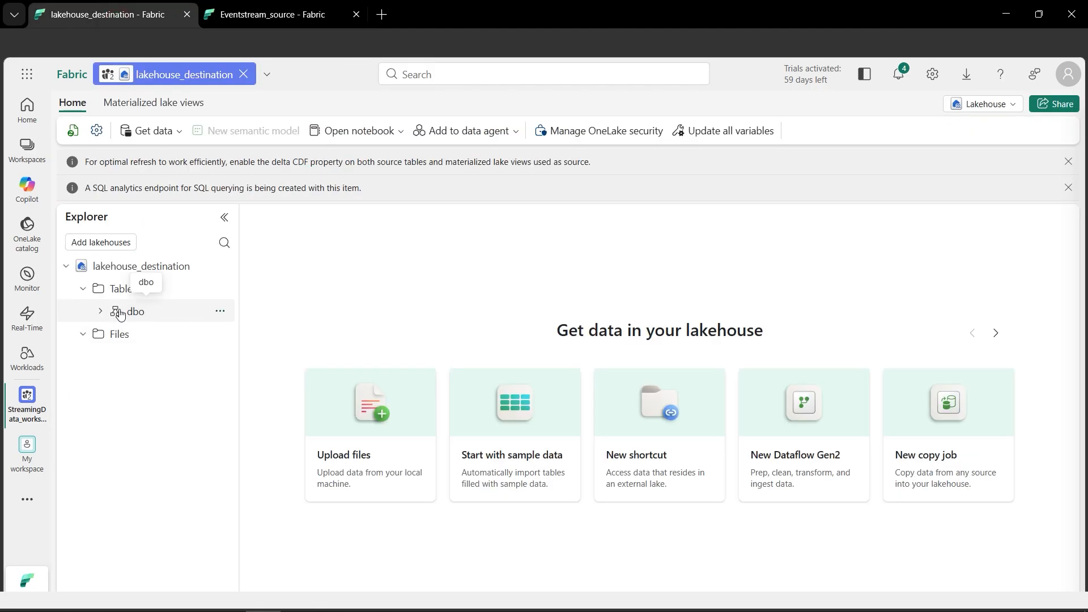
pyautogui.click(101, 313)
pyautogui.click(101, 312)
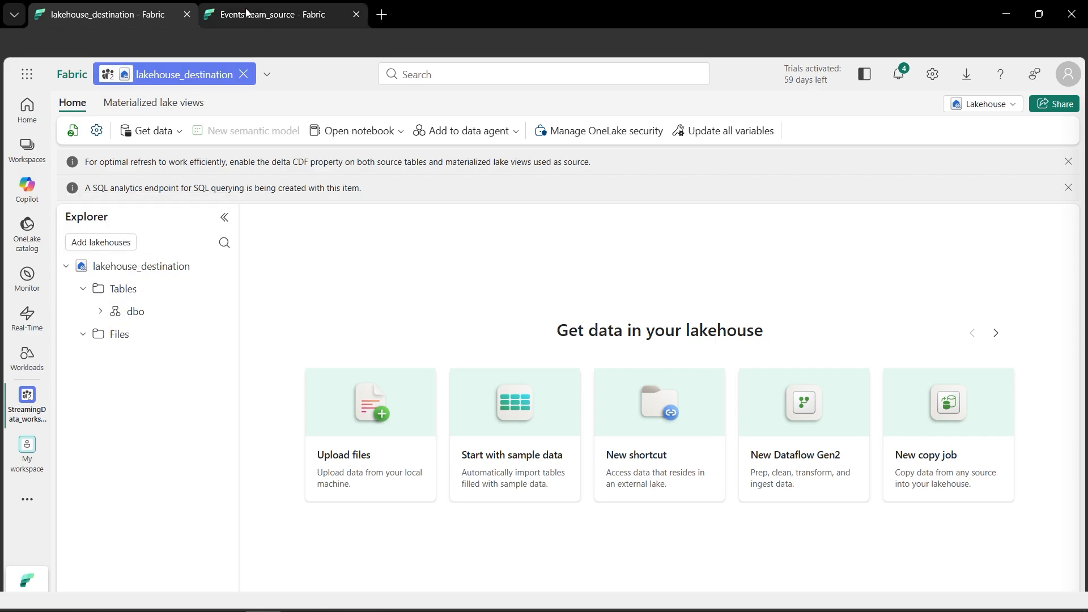
pyautogui.click(272, 14)
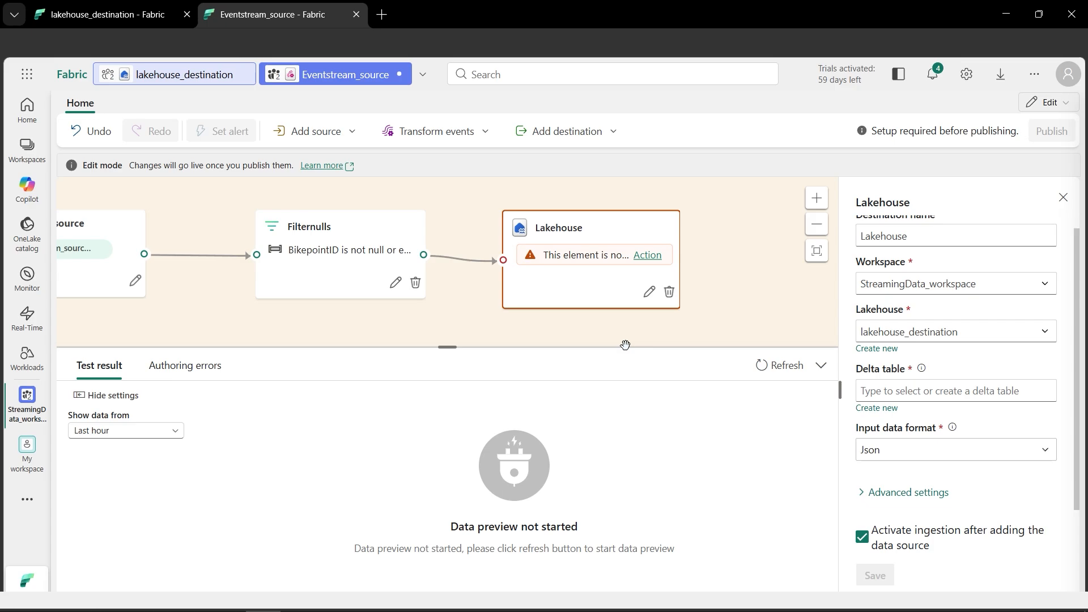
# Create a new delta table named bicycledeltatable in the existing dbo schema for the Lakehouse destination
pyautogui.click(877, 409)
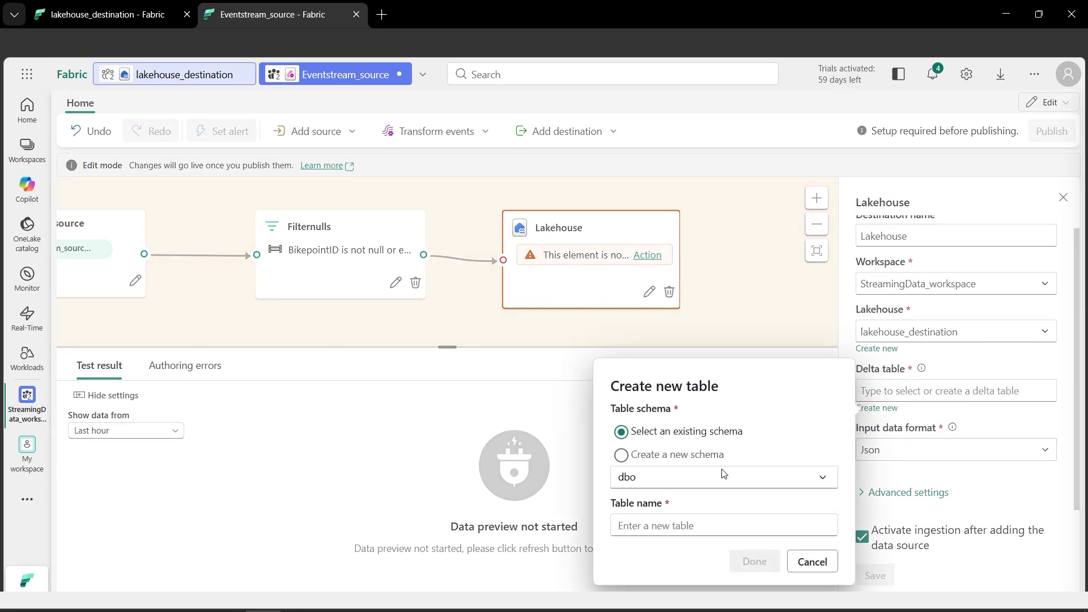
pyautogui.click(695, 479)
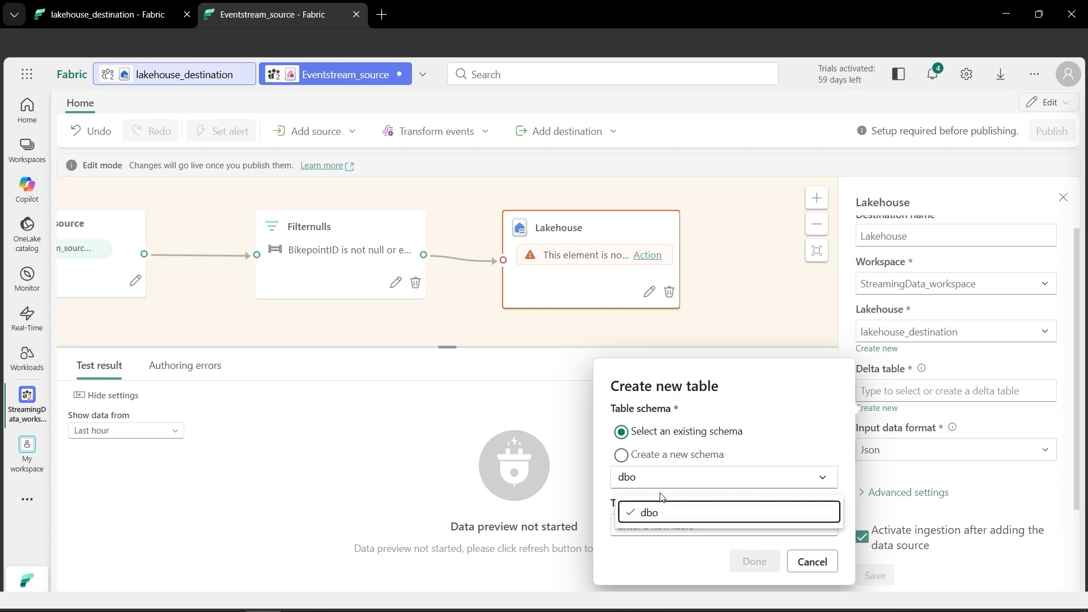
pyautogui.click(646, 530)
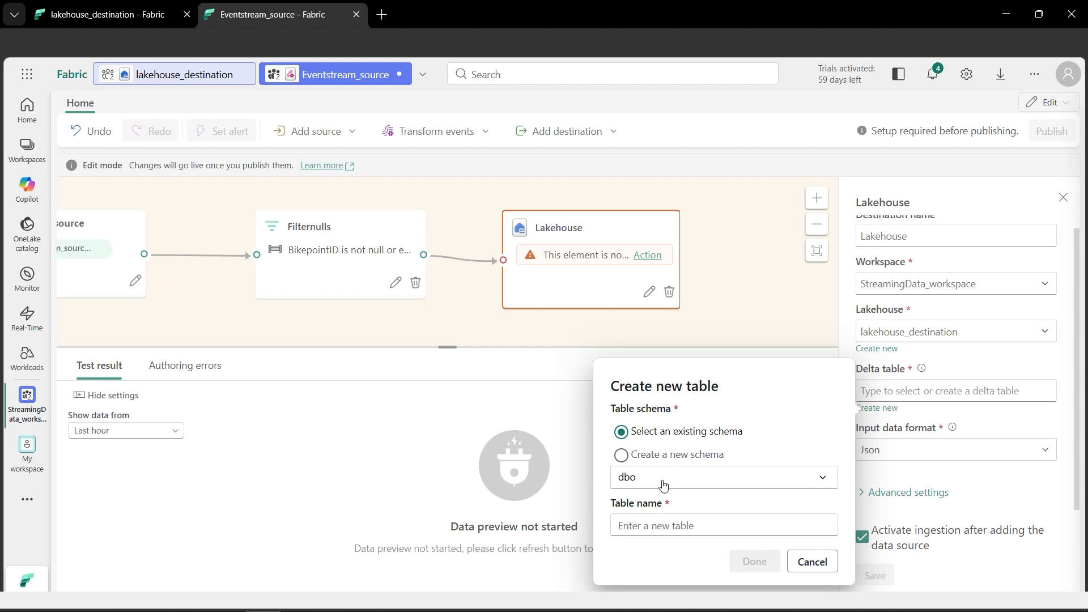
pyautogui.hotkey('ctrl', 'shift', 'Tab')
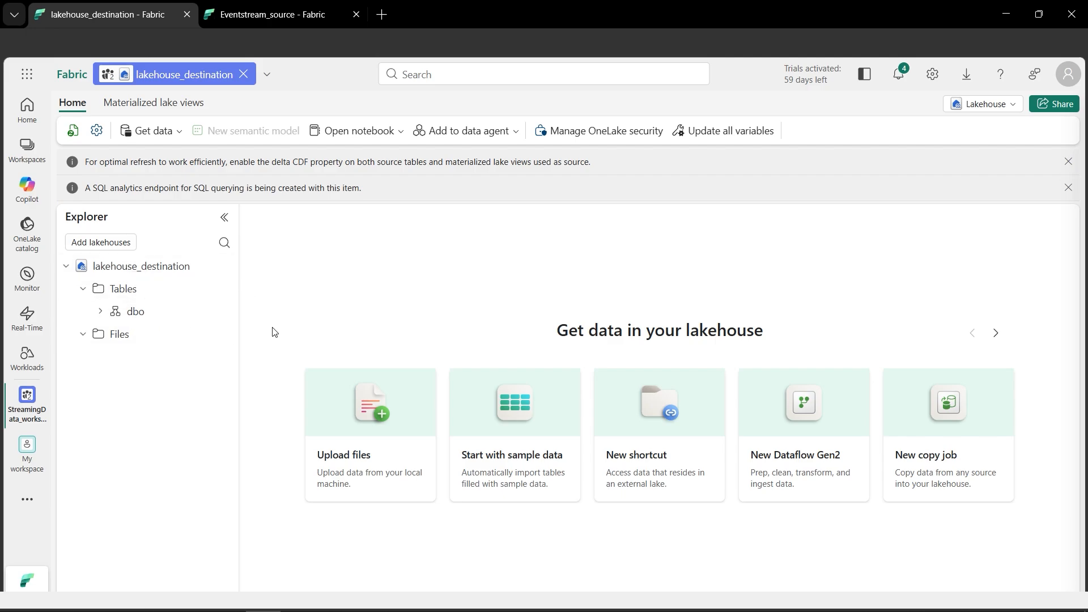
pyautogui.click(1014, 108)
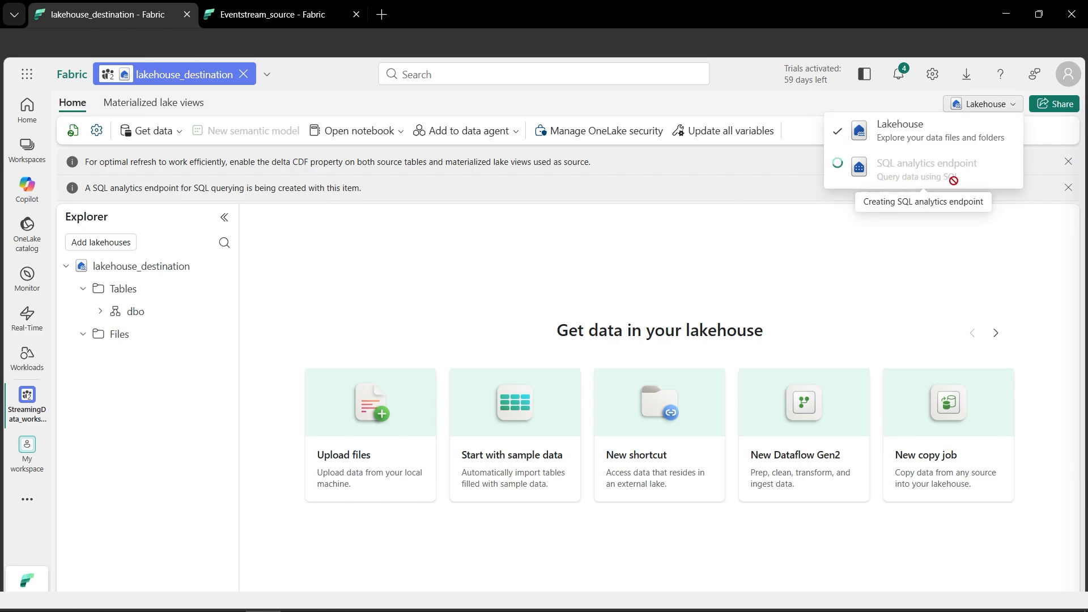
pyautogui.click(569, 248)
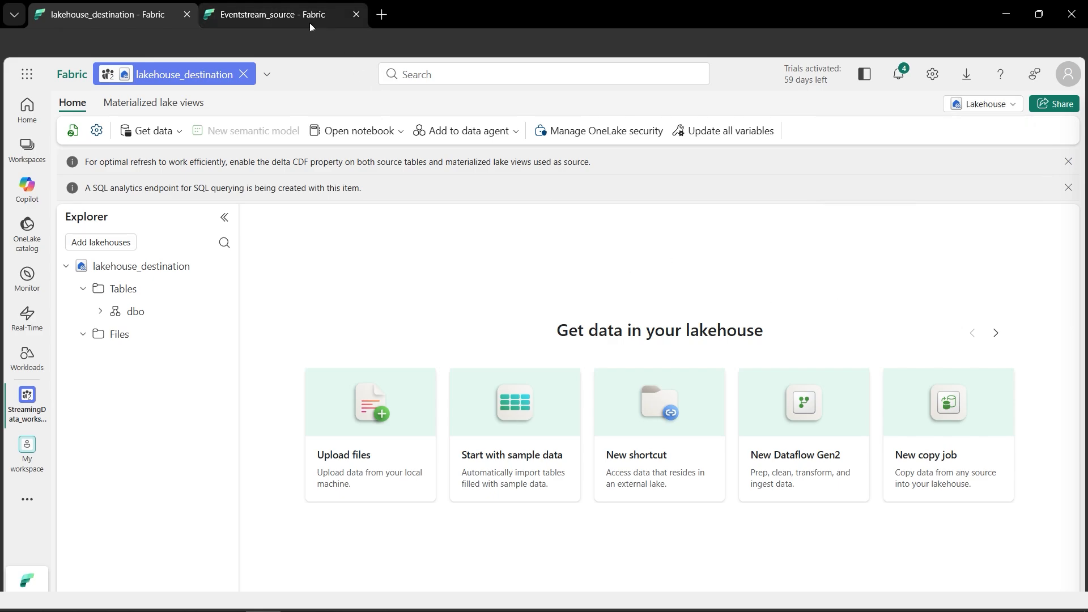
pyautogui.click(282, 20)
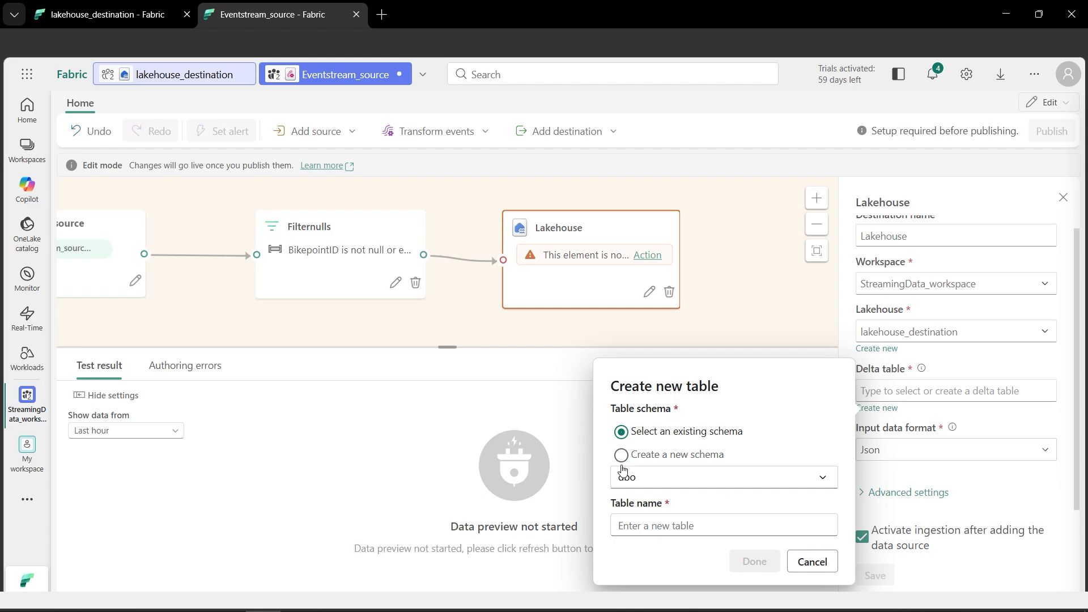
pyautogui.click(665, 527)
pyautogui.write('bicycledeltatable')
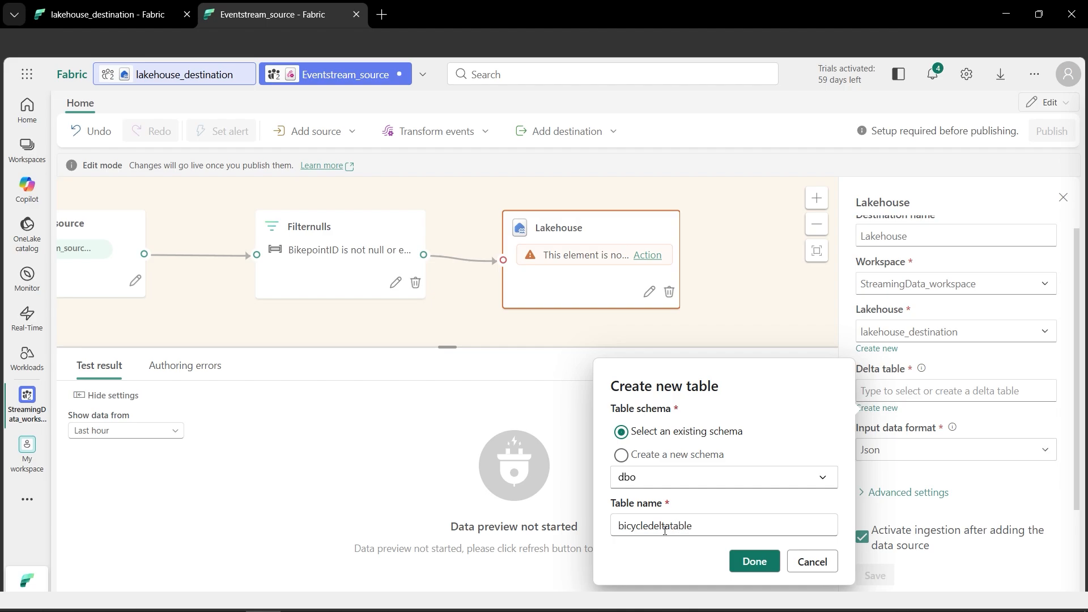
pyautogui.click(766, 561)
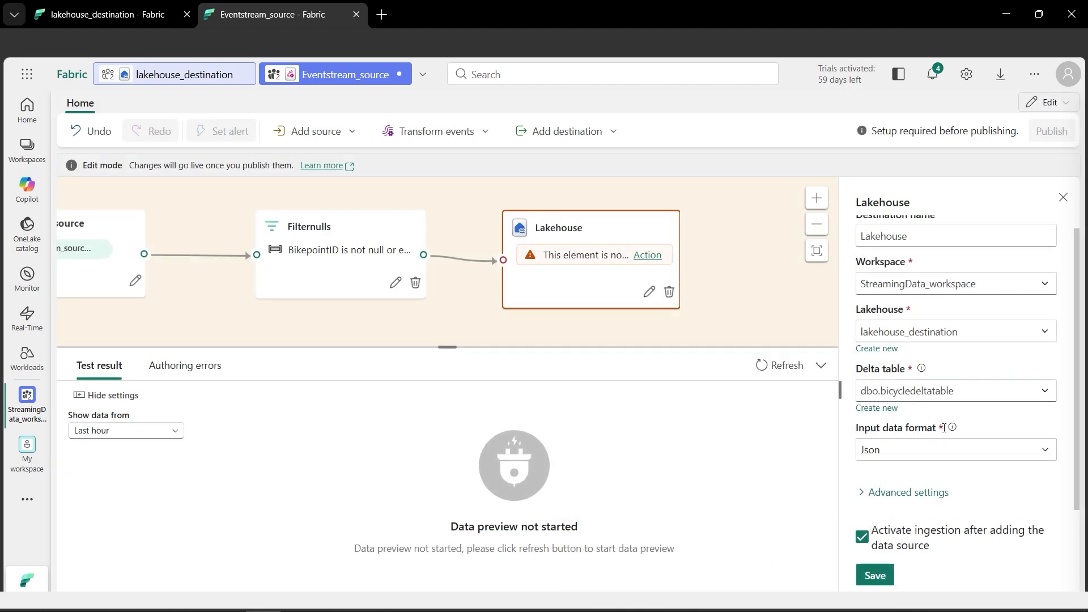
# Keep Json as the input data format with ingestion activated after adding the source, and save the Lakehouse destination
pyautogui.click(1053, 457)
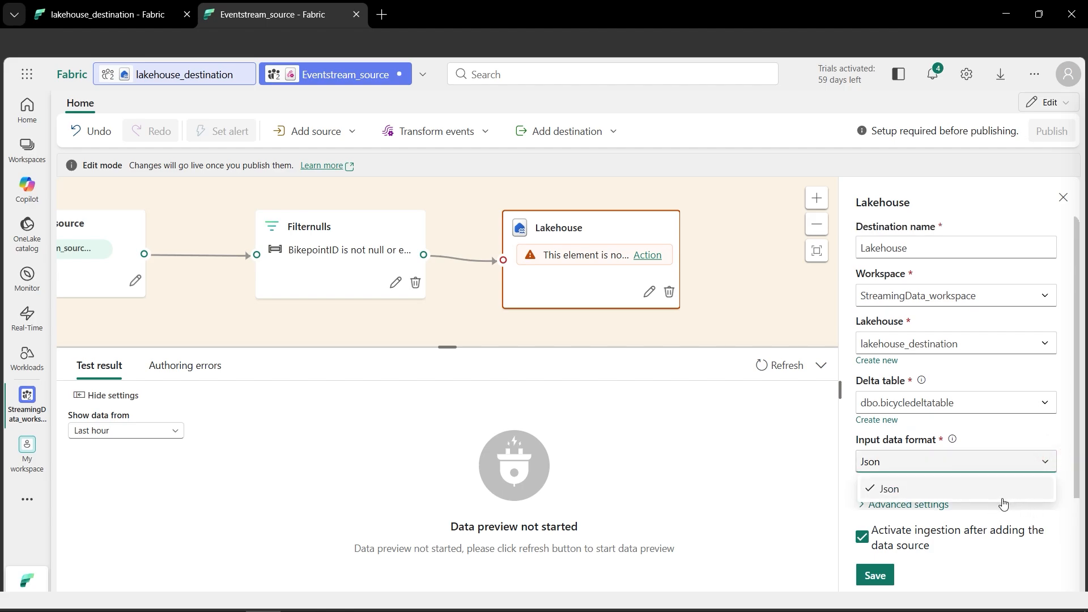
pyautogui.click(1020, 563)
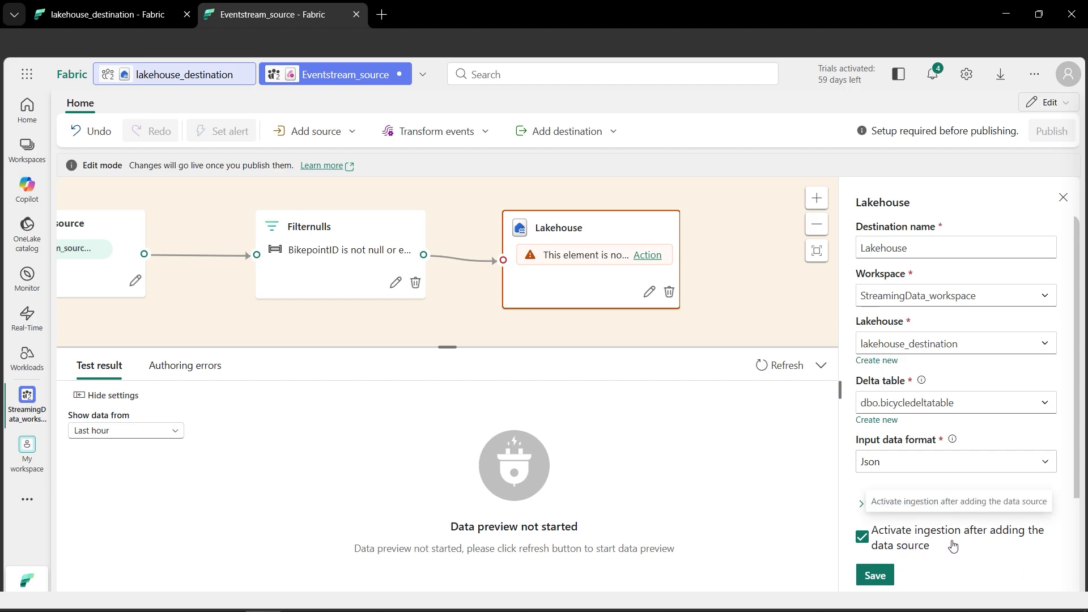
pyautogui.click(875, 575)
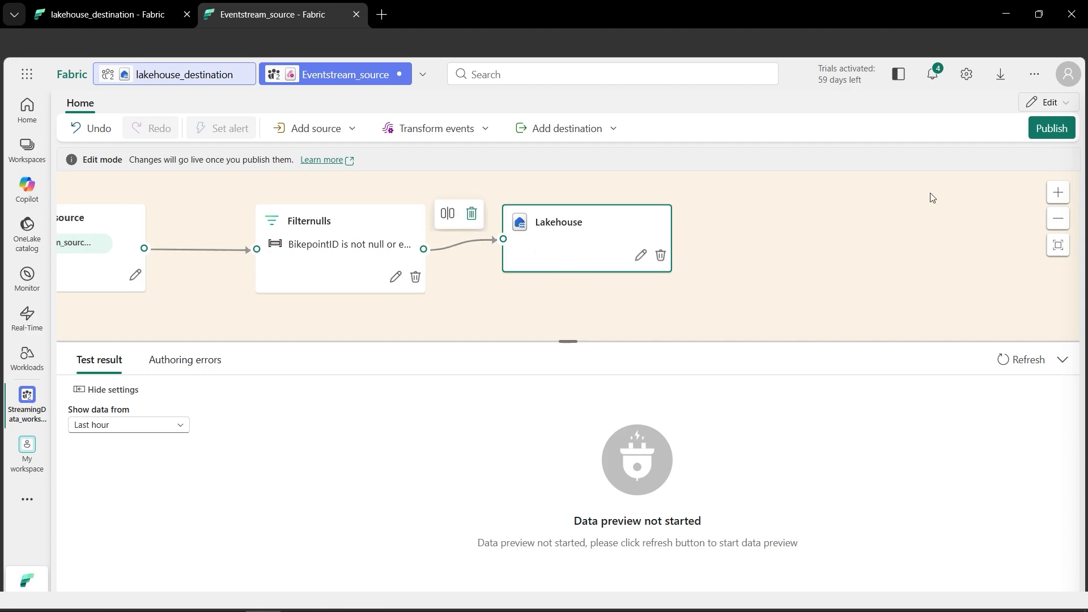
# Publish the eventstream and check it in live view
pyautogui.click(1051, 130)
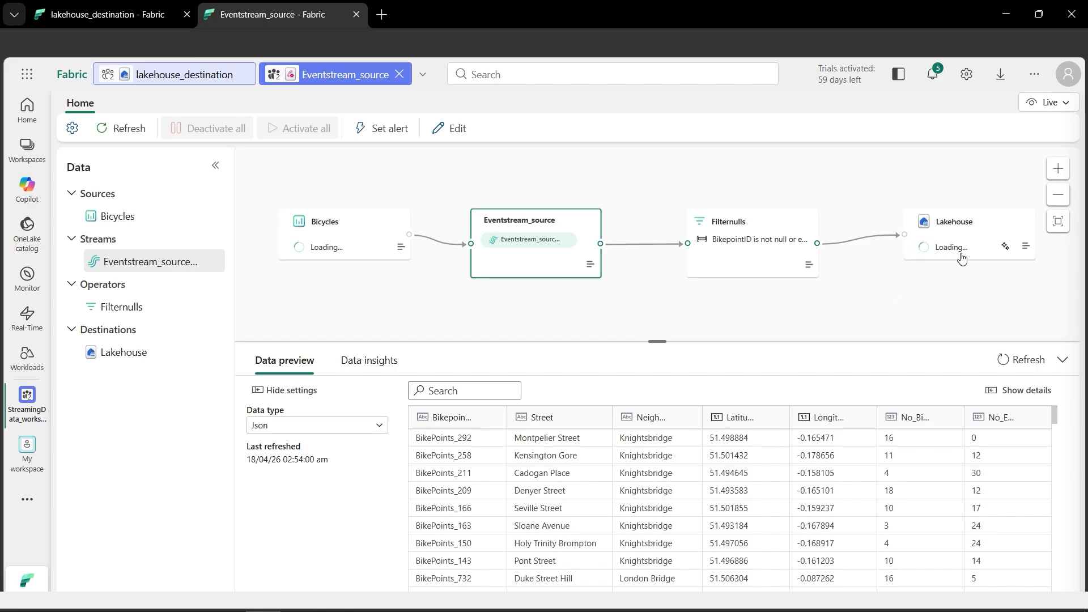
pyautogui.click(142, 6)
pyautogui.click(336, 6)
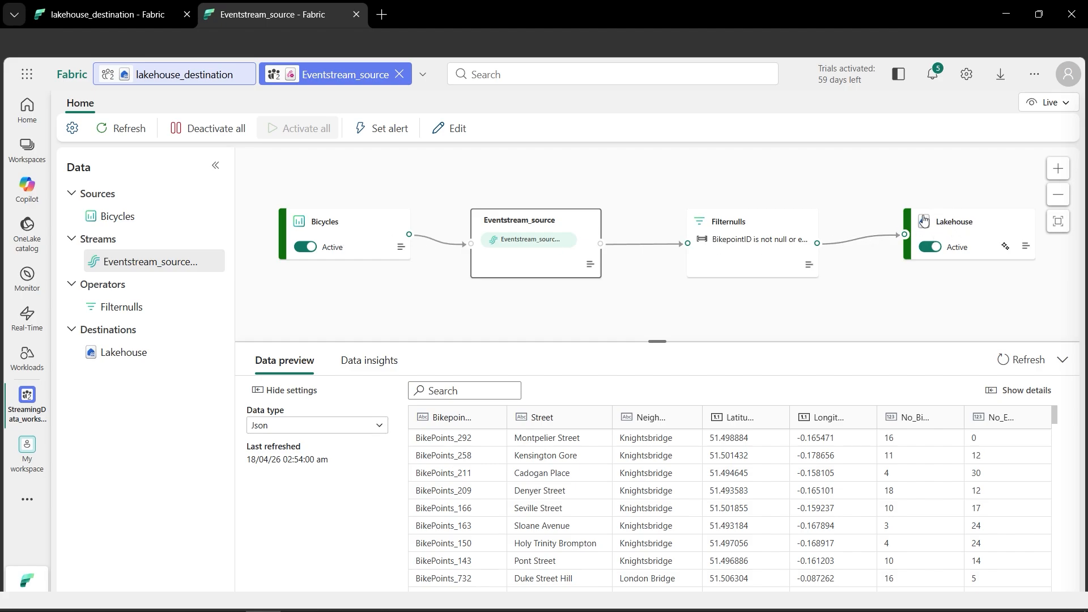
# Refresh the tables of lakehouse_destination, expand the dbo schema to check for the new delta table, and reload the page
pyautogui.click(78, 17)
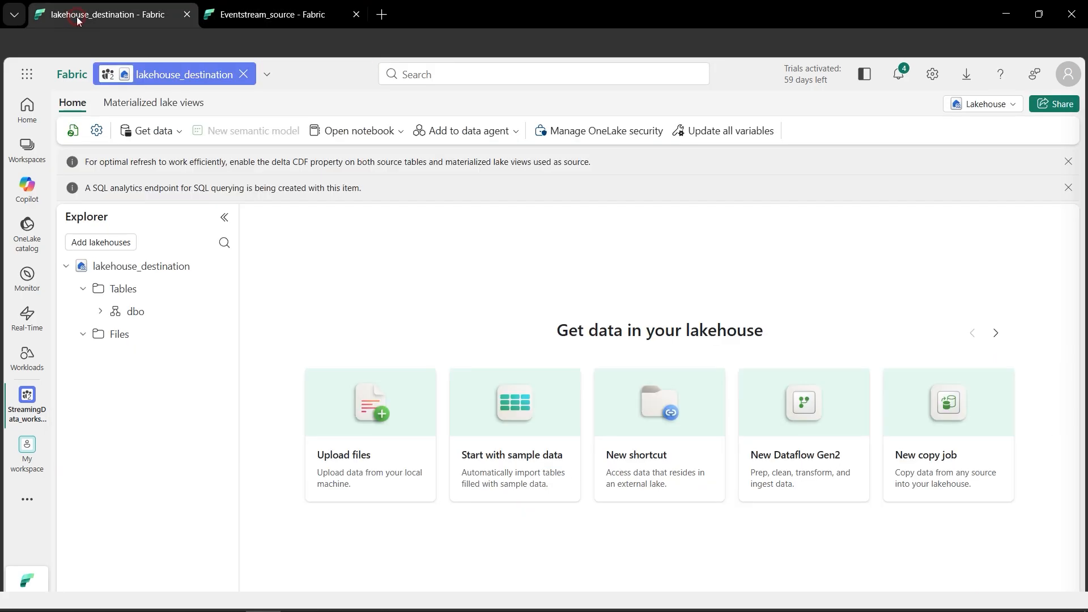
pyautogui.click(220, 289)
pyautogui.click(283, 422)
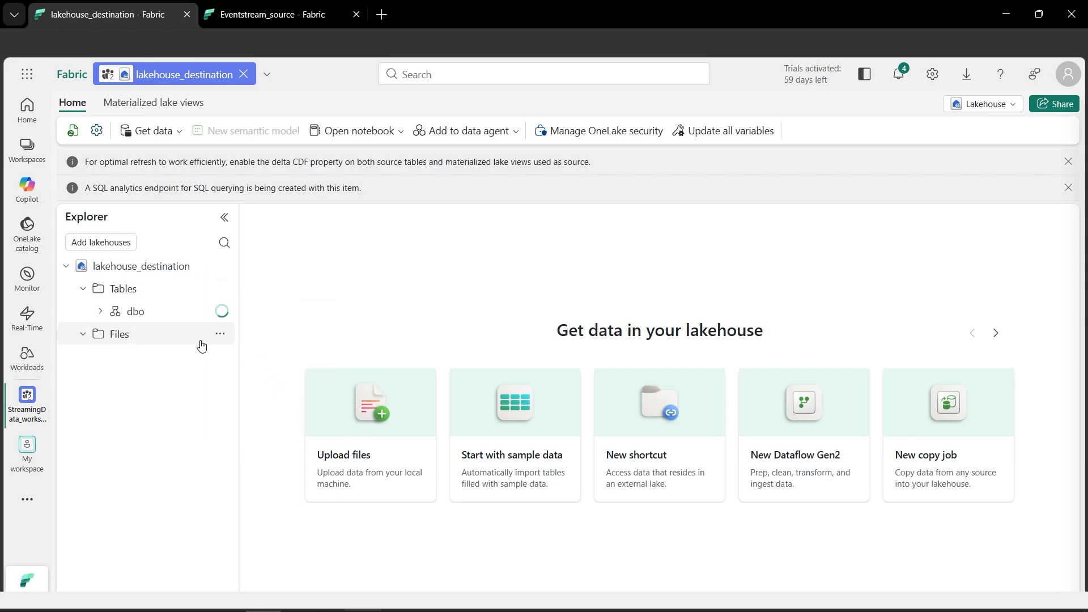
pyautogui.click(100, 311)
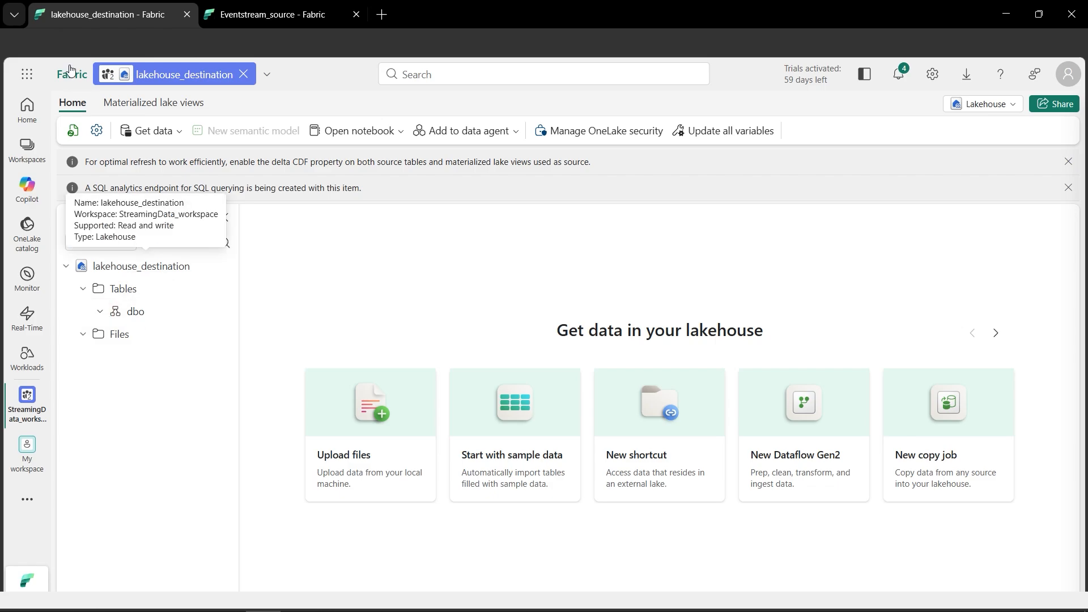
pyautogui.press('F5')
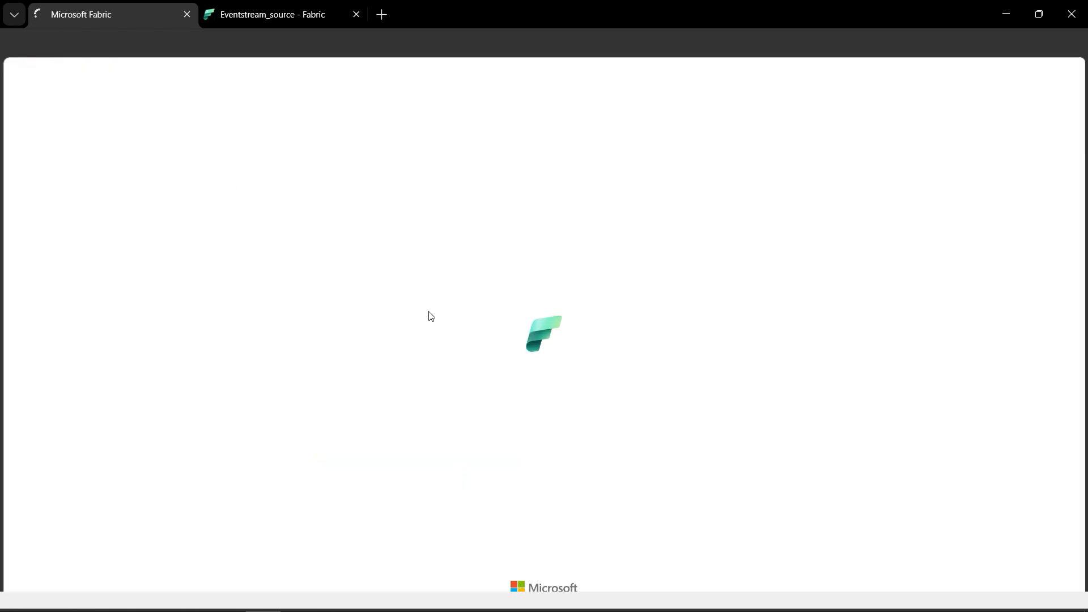
# Check the data preview of the eventstream's Lakehouse destination and return to lakehouse_destination
pyautogui.hotkey('ctrl', 'Tab')
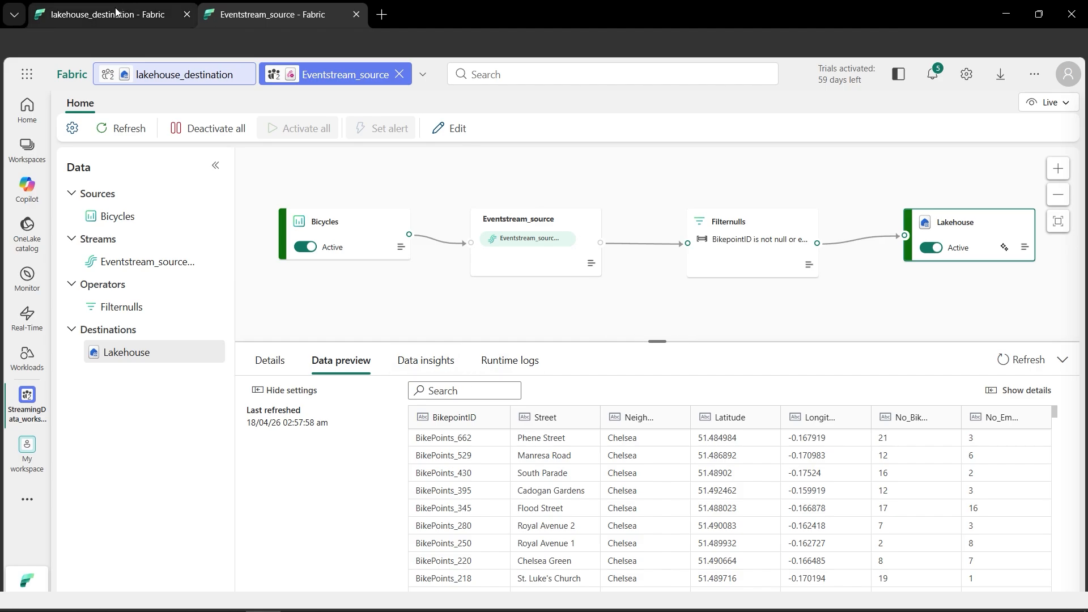
pyautogui.click(170, 14)
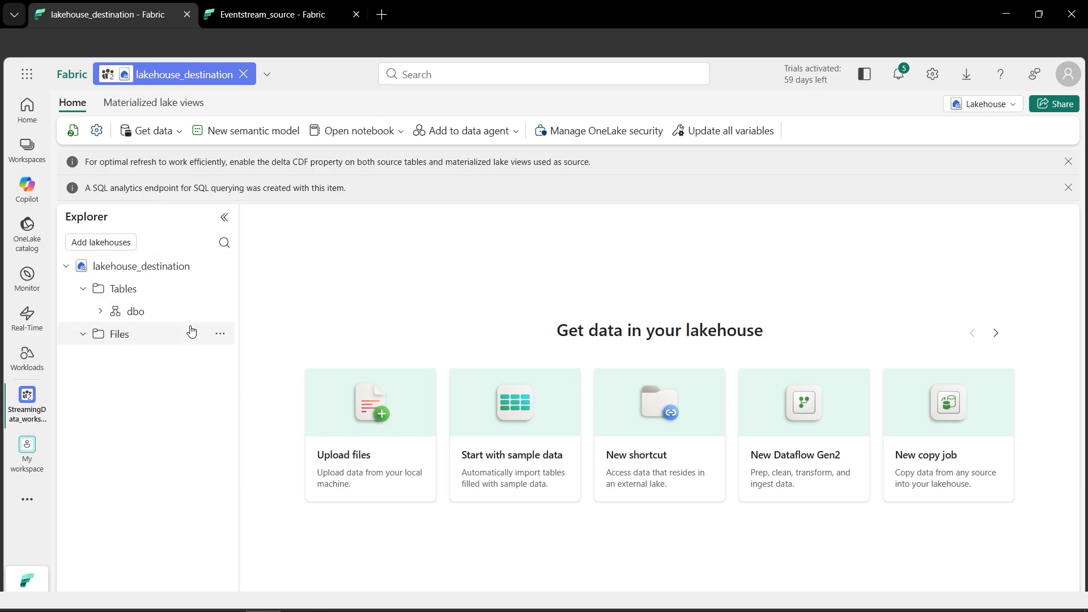
pyautogui.click(293, 16)
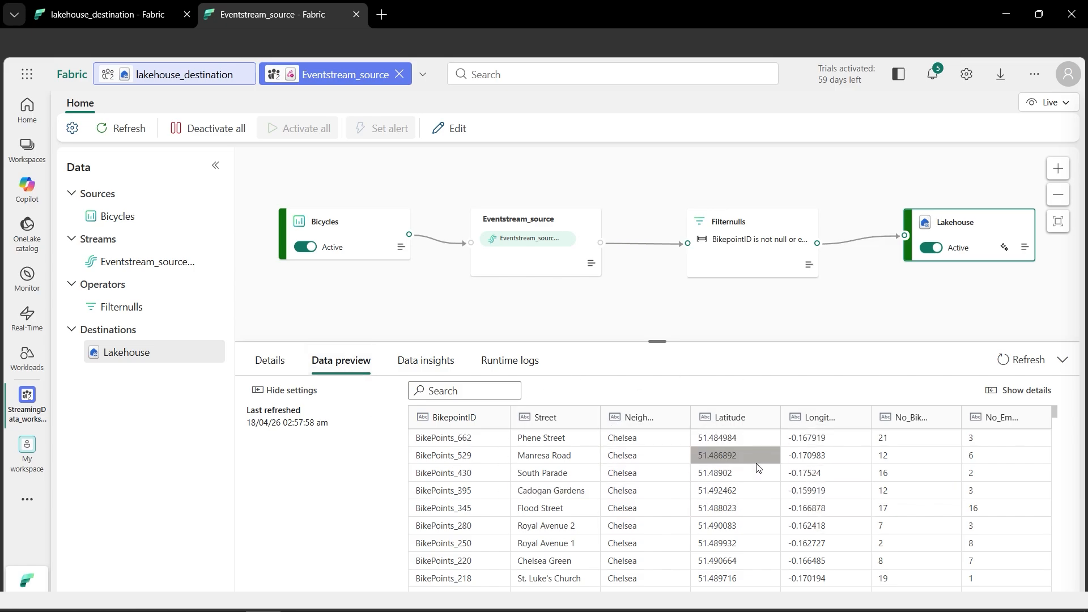
pyautogui.click(136, 14)
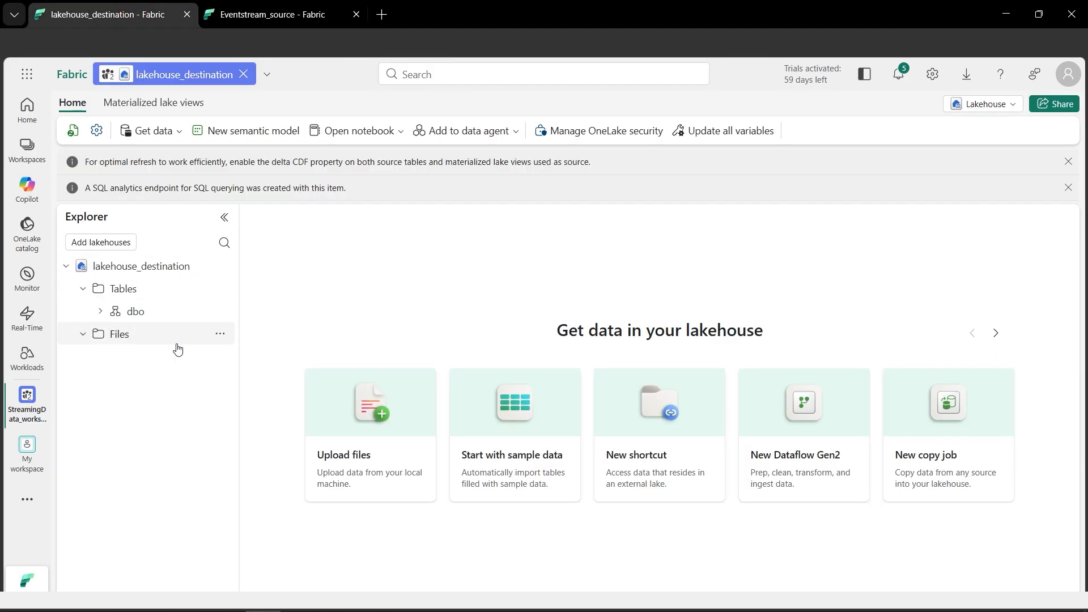
# Expand the dbo schema in lakehouse_destination and preview the rows of bicycledeltatable
pyautogui.click(100, 311)
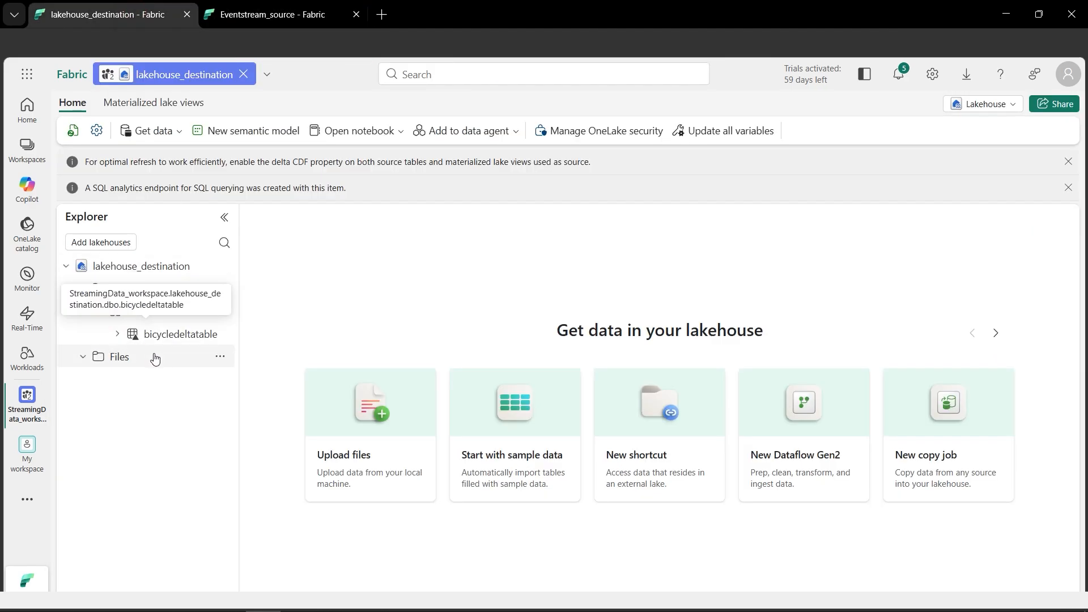
pyautogui.click(173, 334)
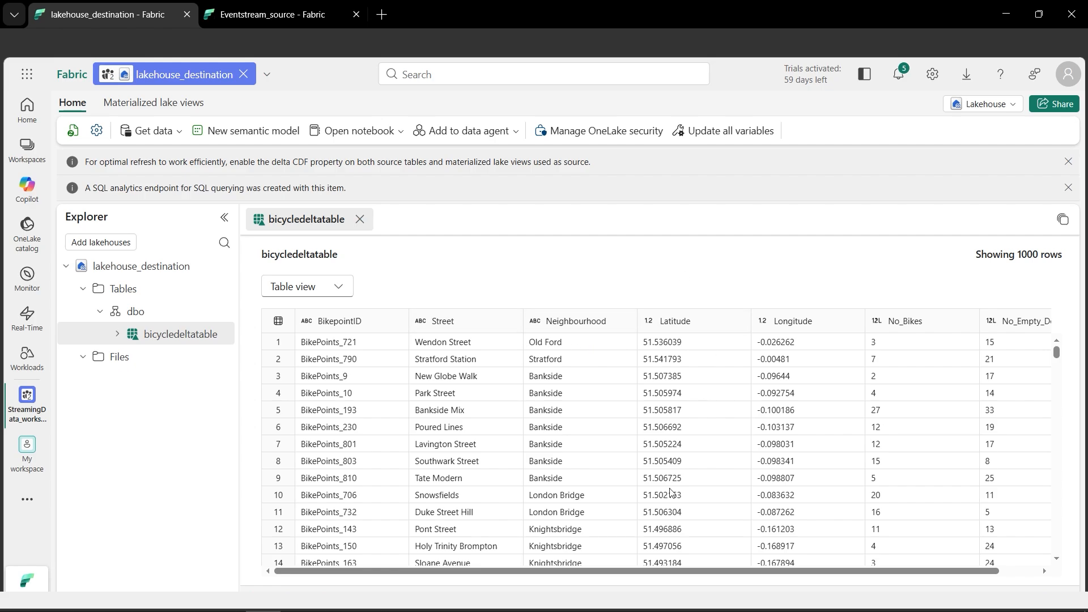
pyautogui.moveTo(629, 571); pyautogui.dragTo(629, 572)
# Switch lakehouse_destination to the SQL analytics endpoint and run "select count(1) from dbo.bicycledeltatable" in a new SQL query
pyautogui.click(988, 104)
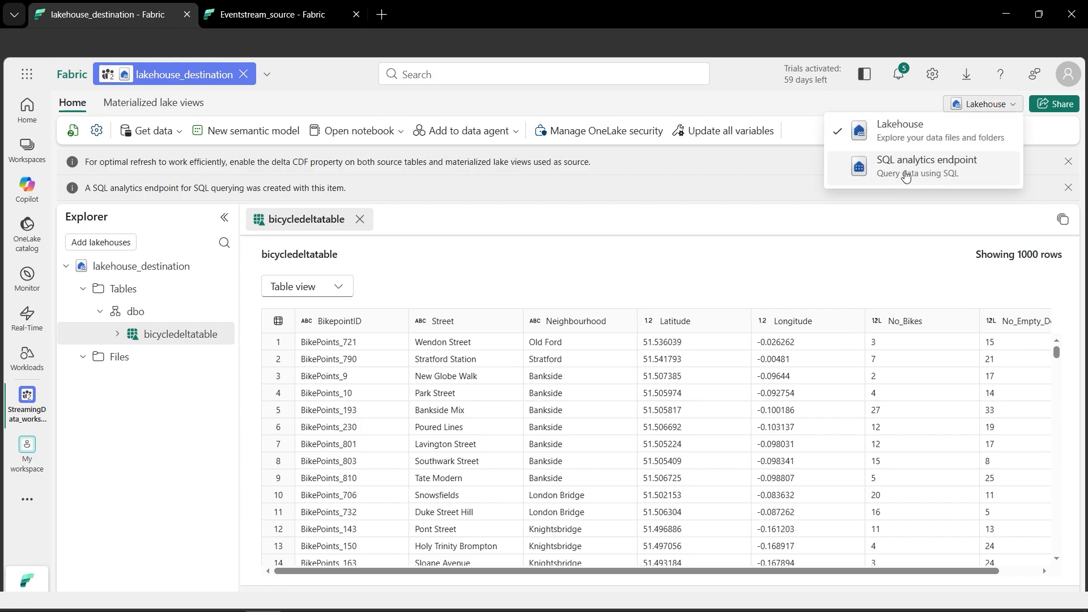
pyautogui.click(929, 171)
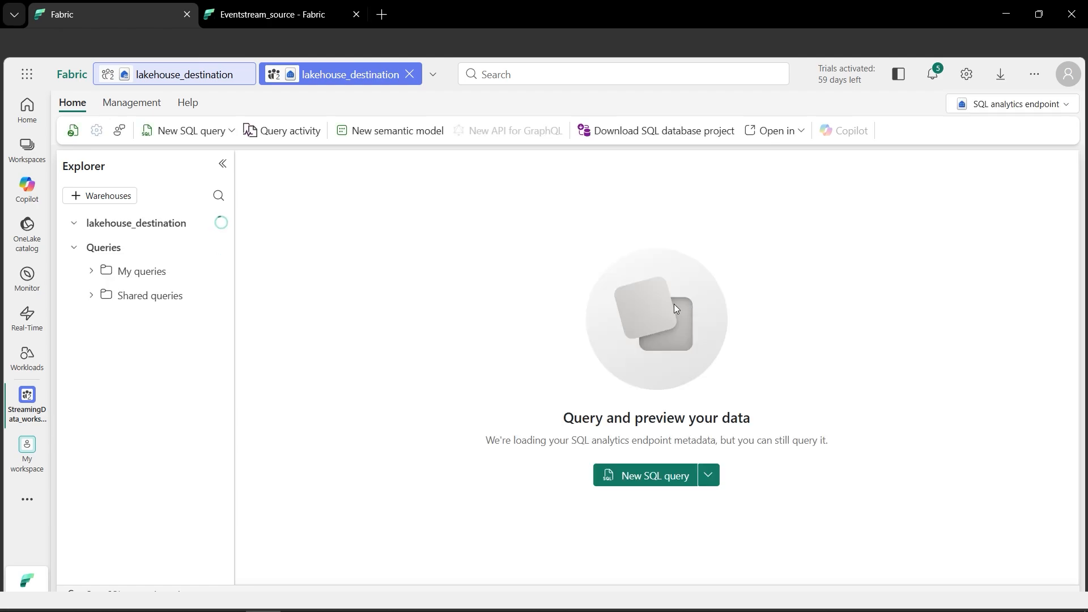
pyautogui.click(224, 135)
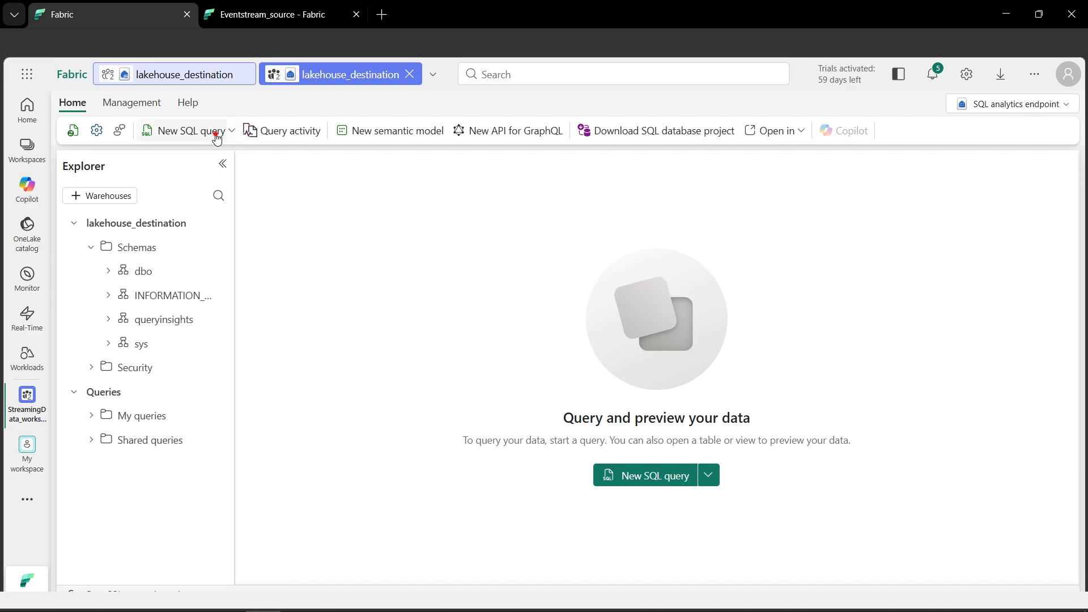
pyautogui.write('select count(1) from dbo.bicycledeltatable')
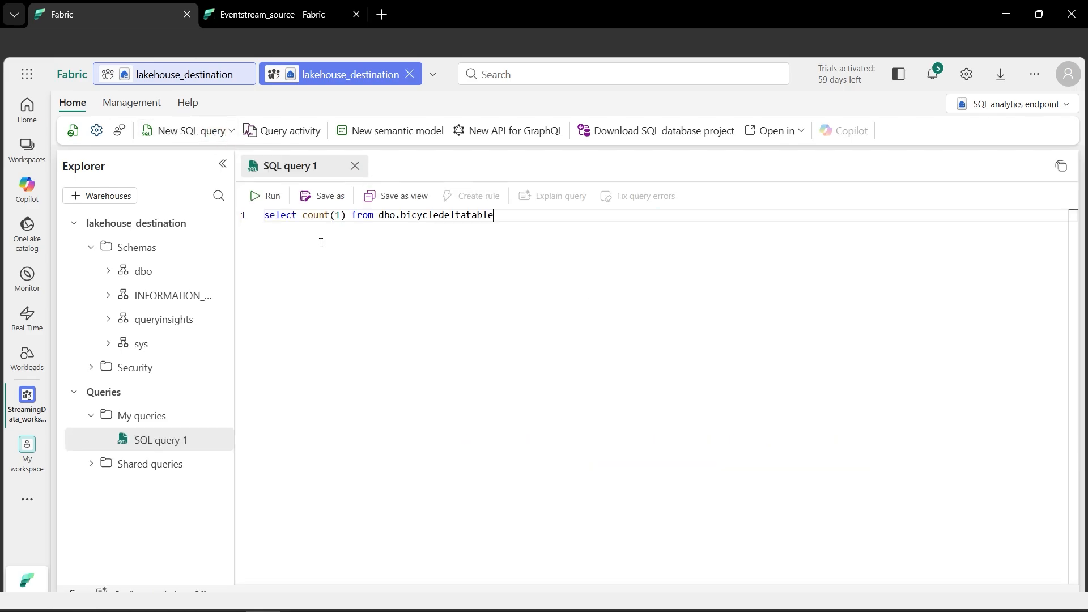
pyautogui.click(261, 197)
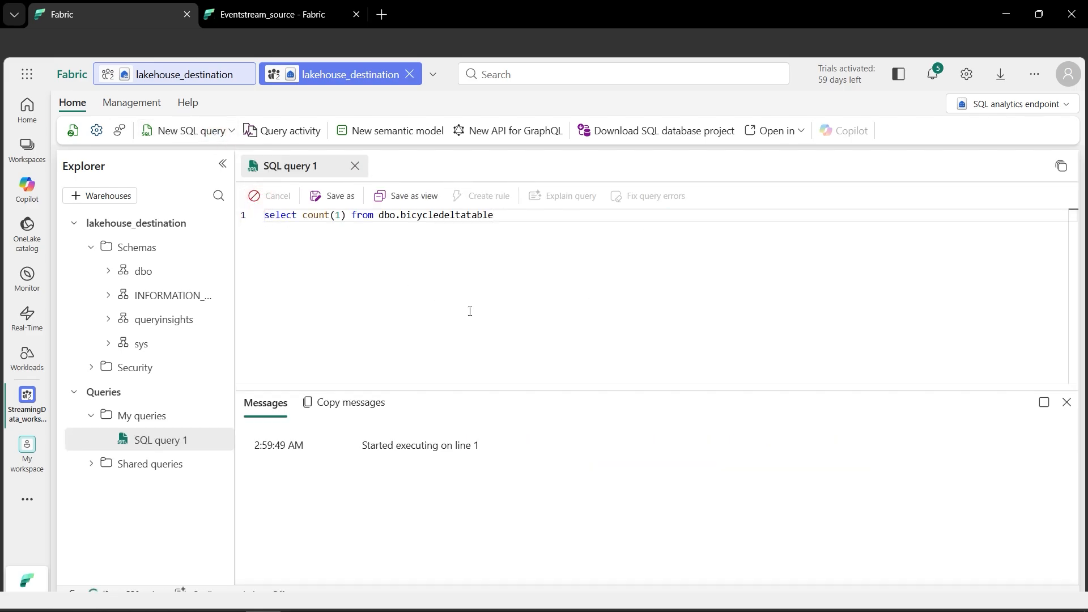